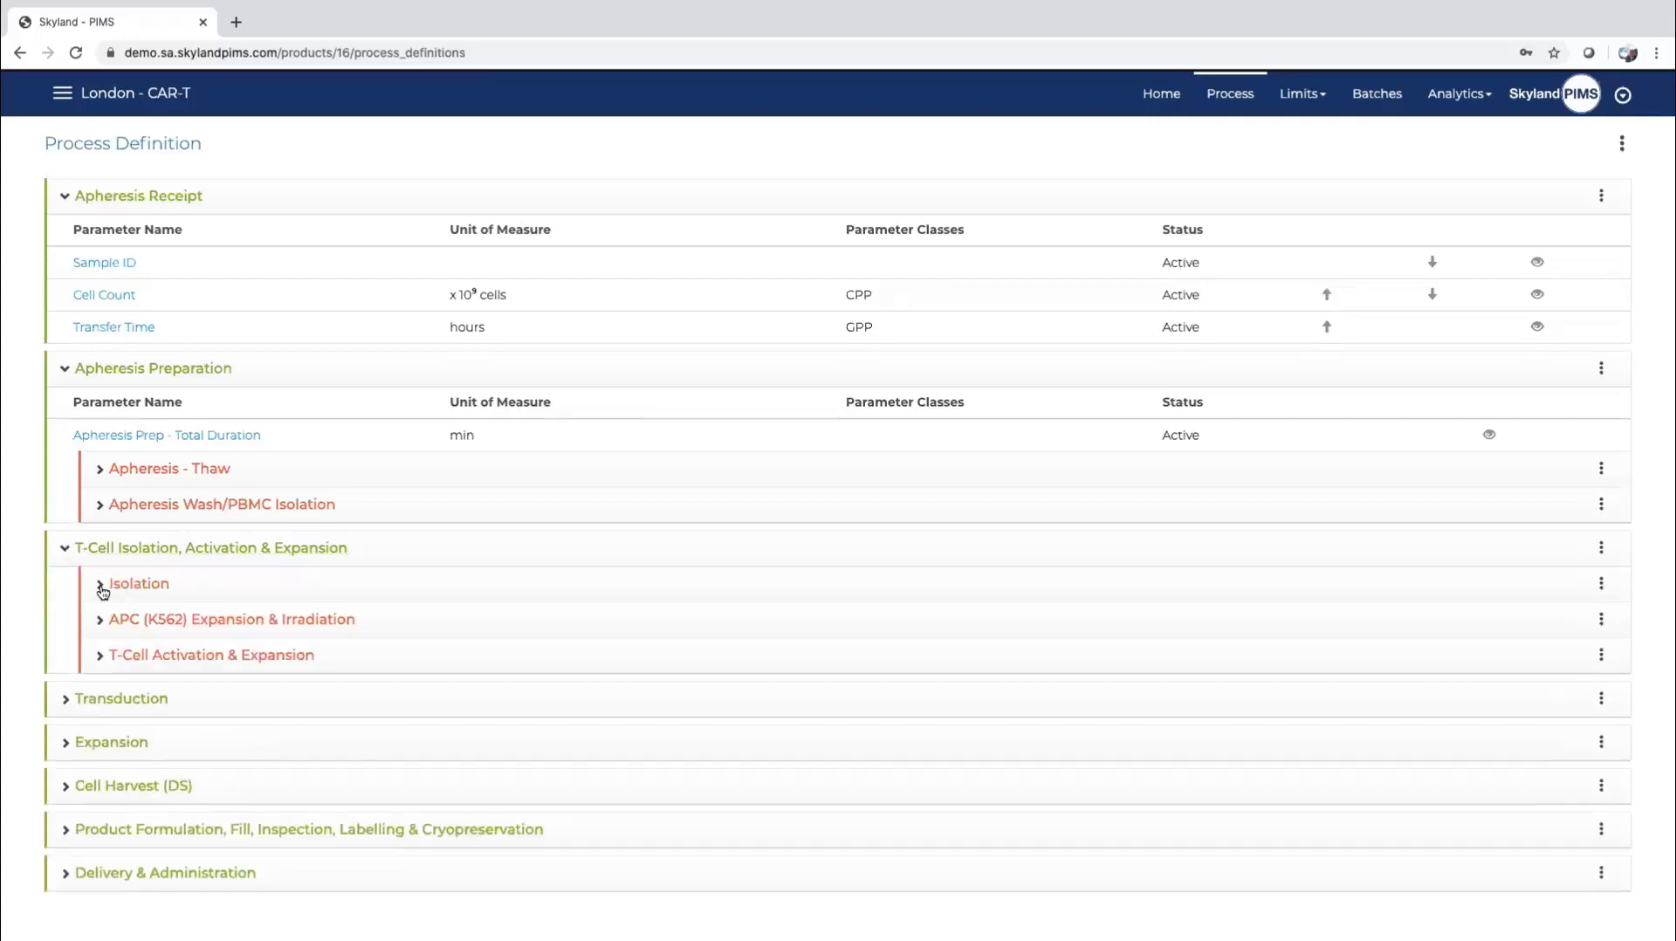
Step: Expand the Isolation phase and view the options available for the Apheresis - Thaw phase
left_click(101, 585)
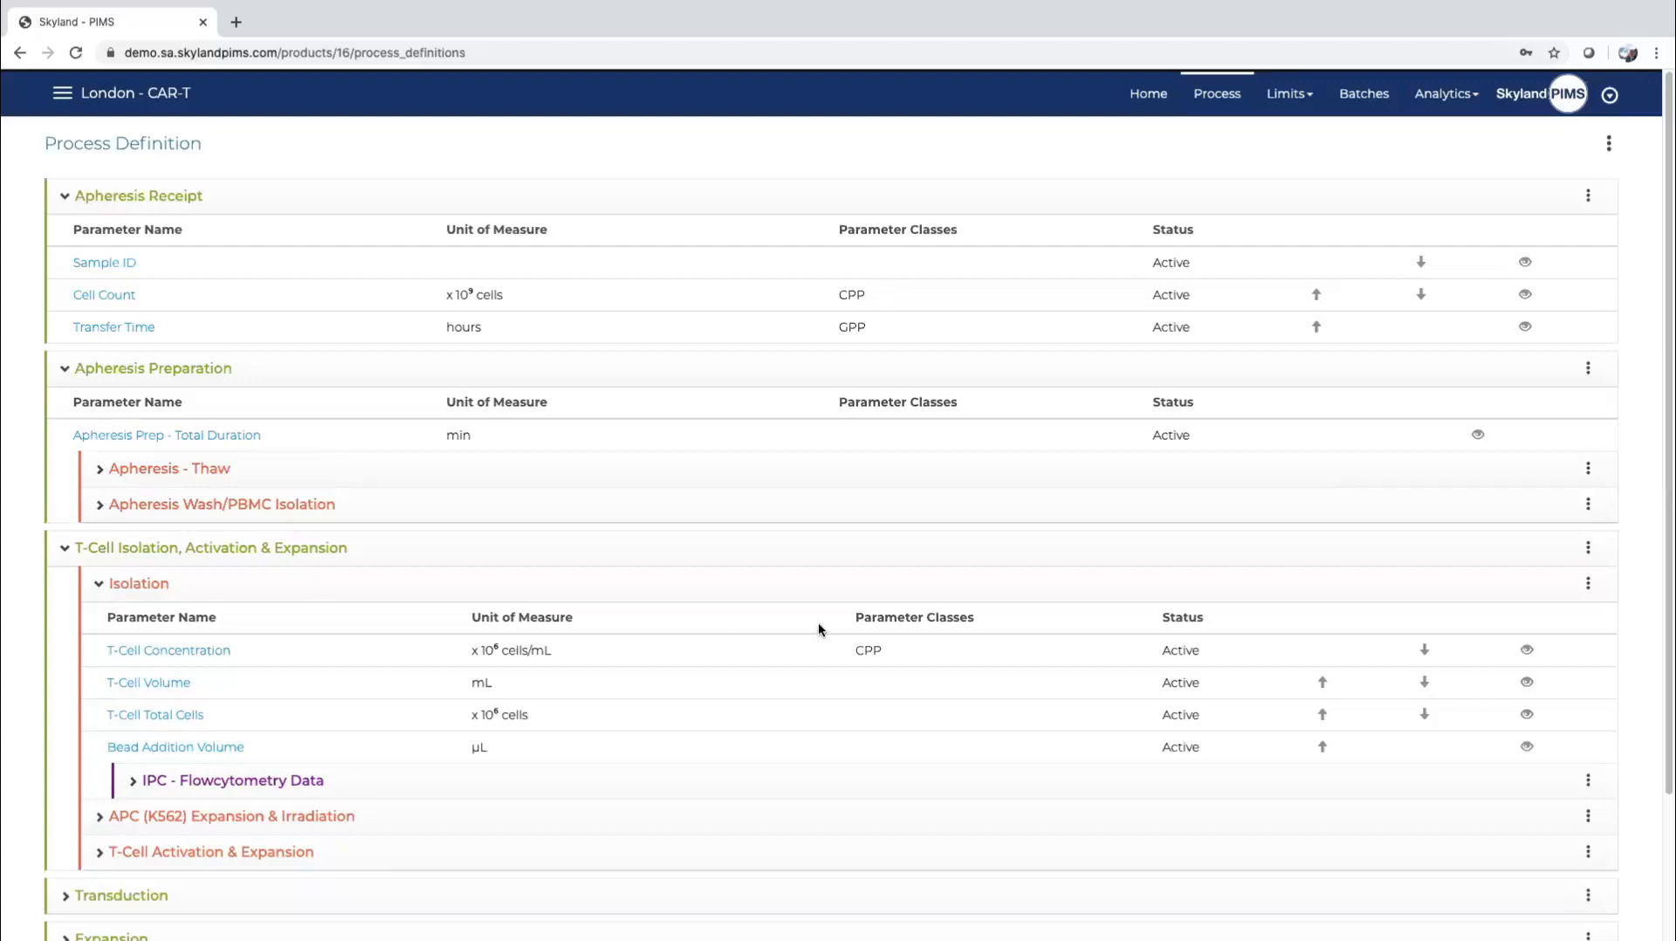
left_click(1588, 468)
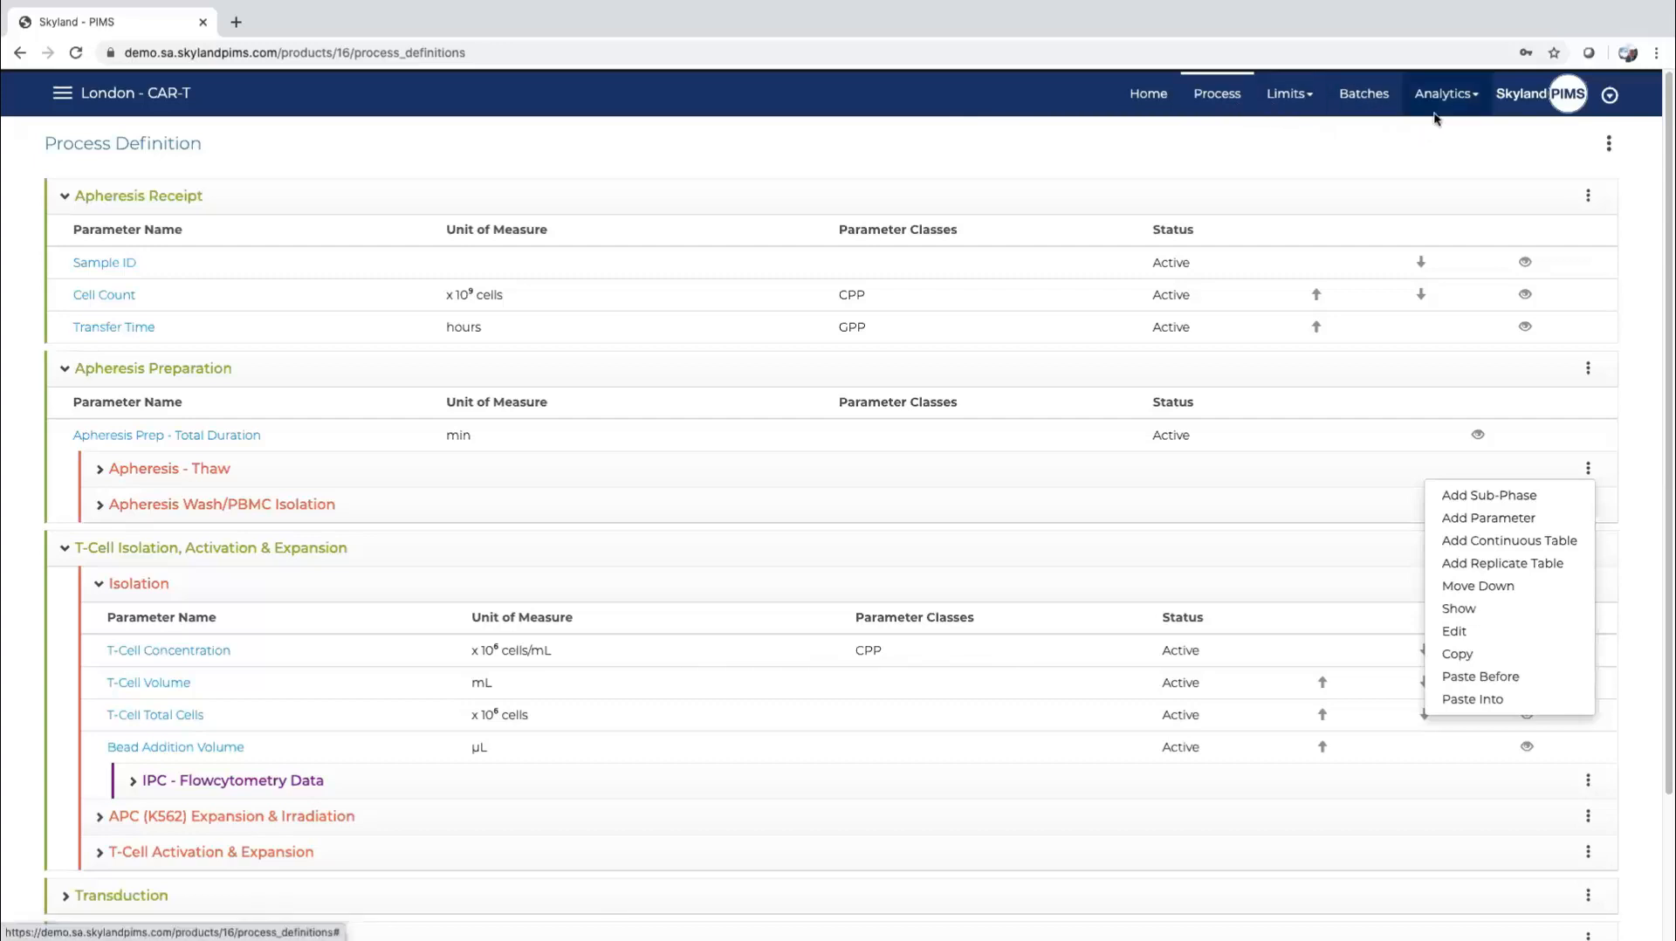
left_click(1568, 423)
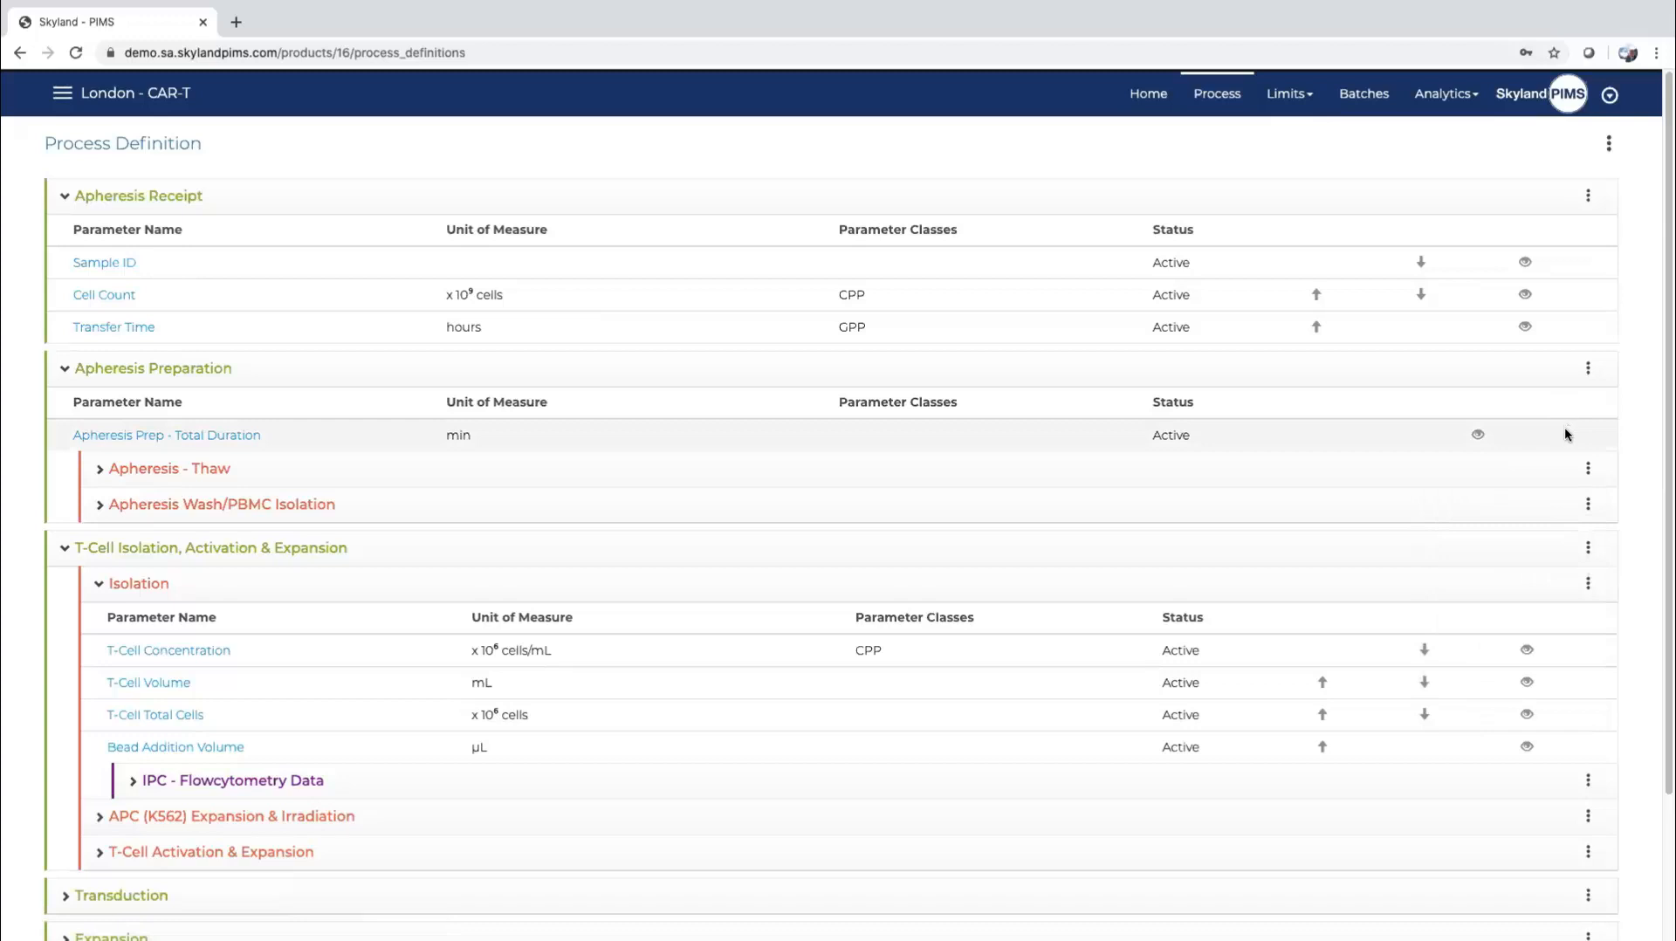
Step: Open the T-Cell Concentration parameter of the Isolation phase for editing
left_click(1526, 649)
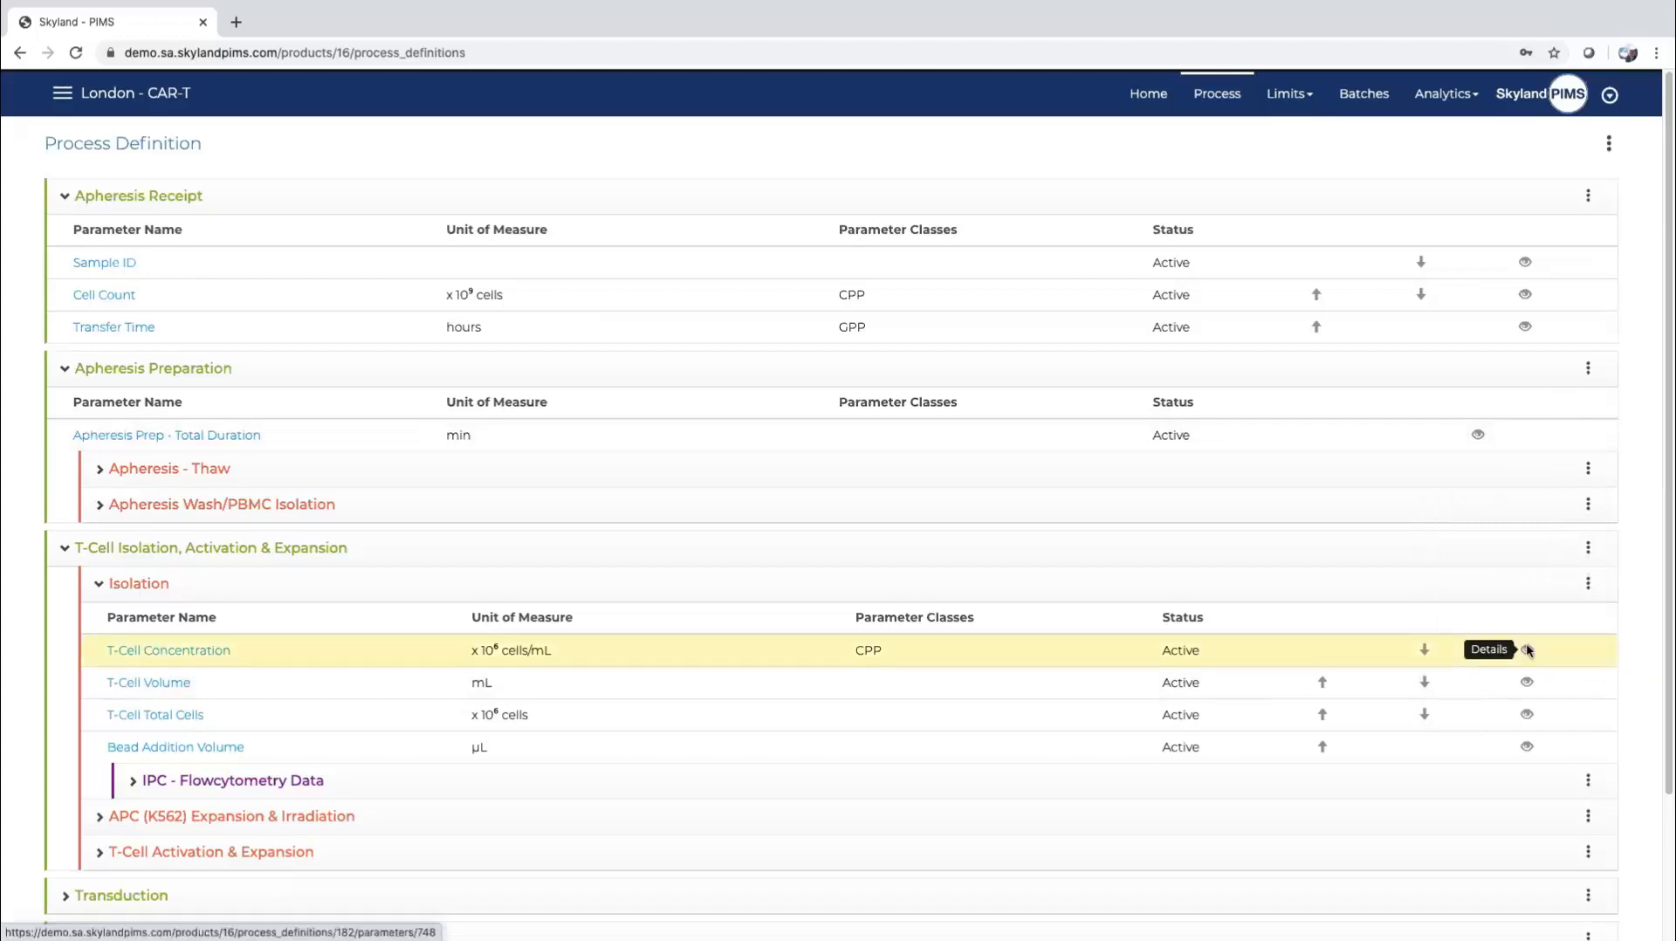
left_click(1241, 912)
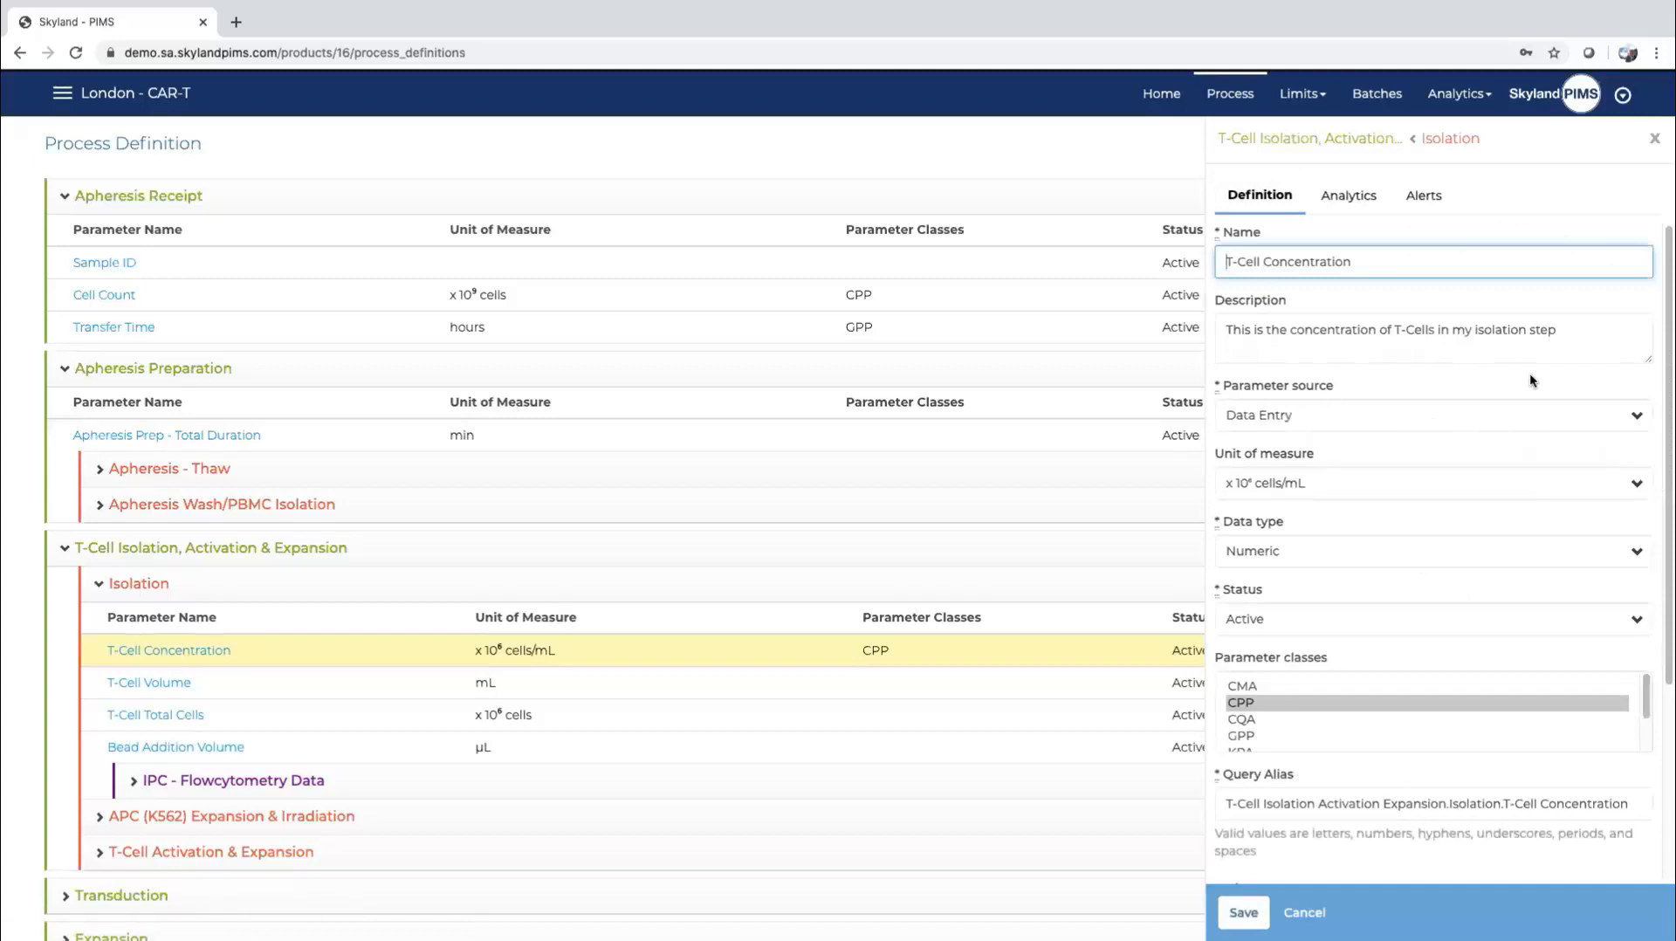
Step: Try the Queried parameter source, view its data source queries, and restore the source to Data Entry
left_click(1635, 418)
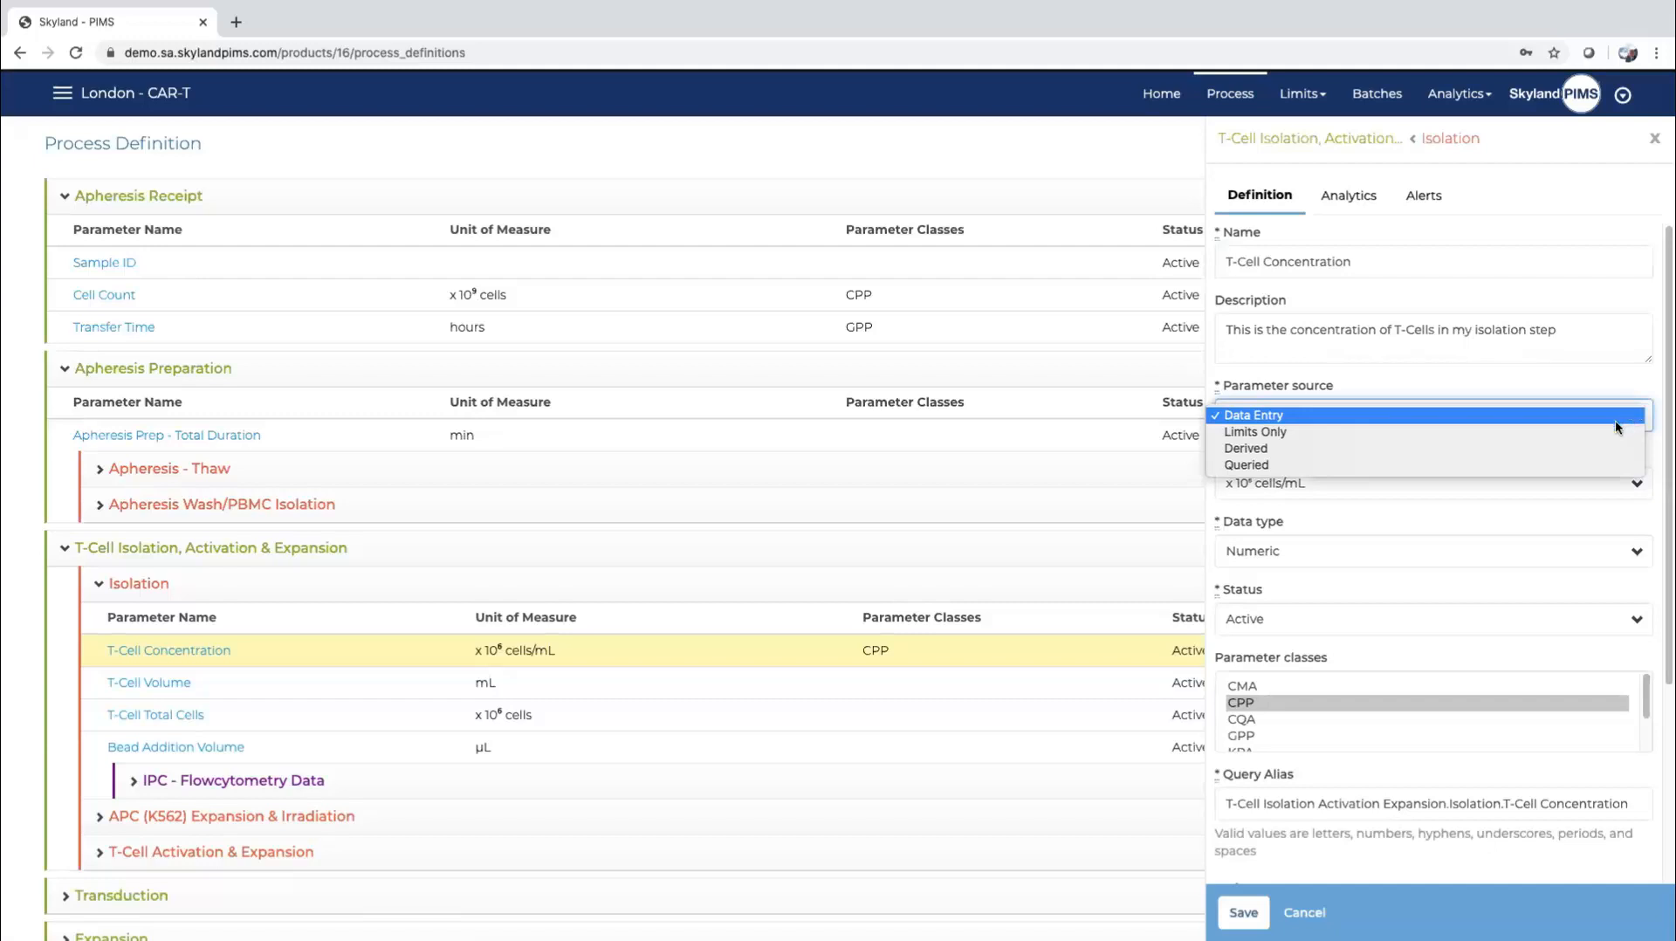
left_click(1576, 465)
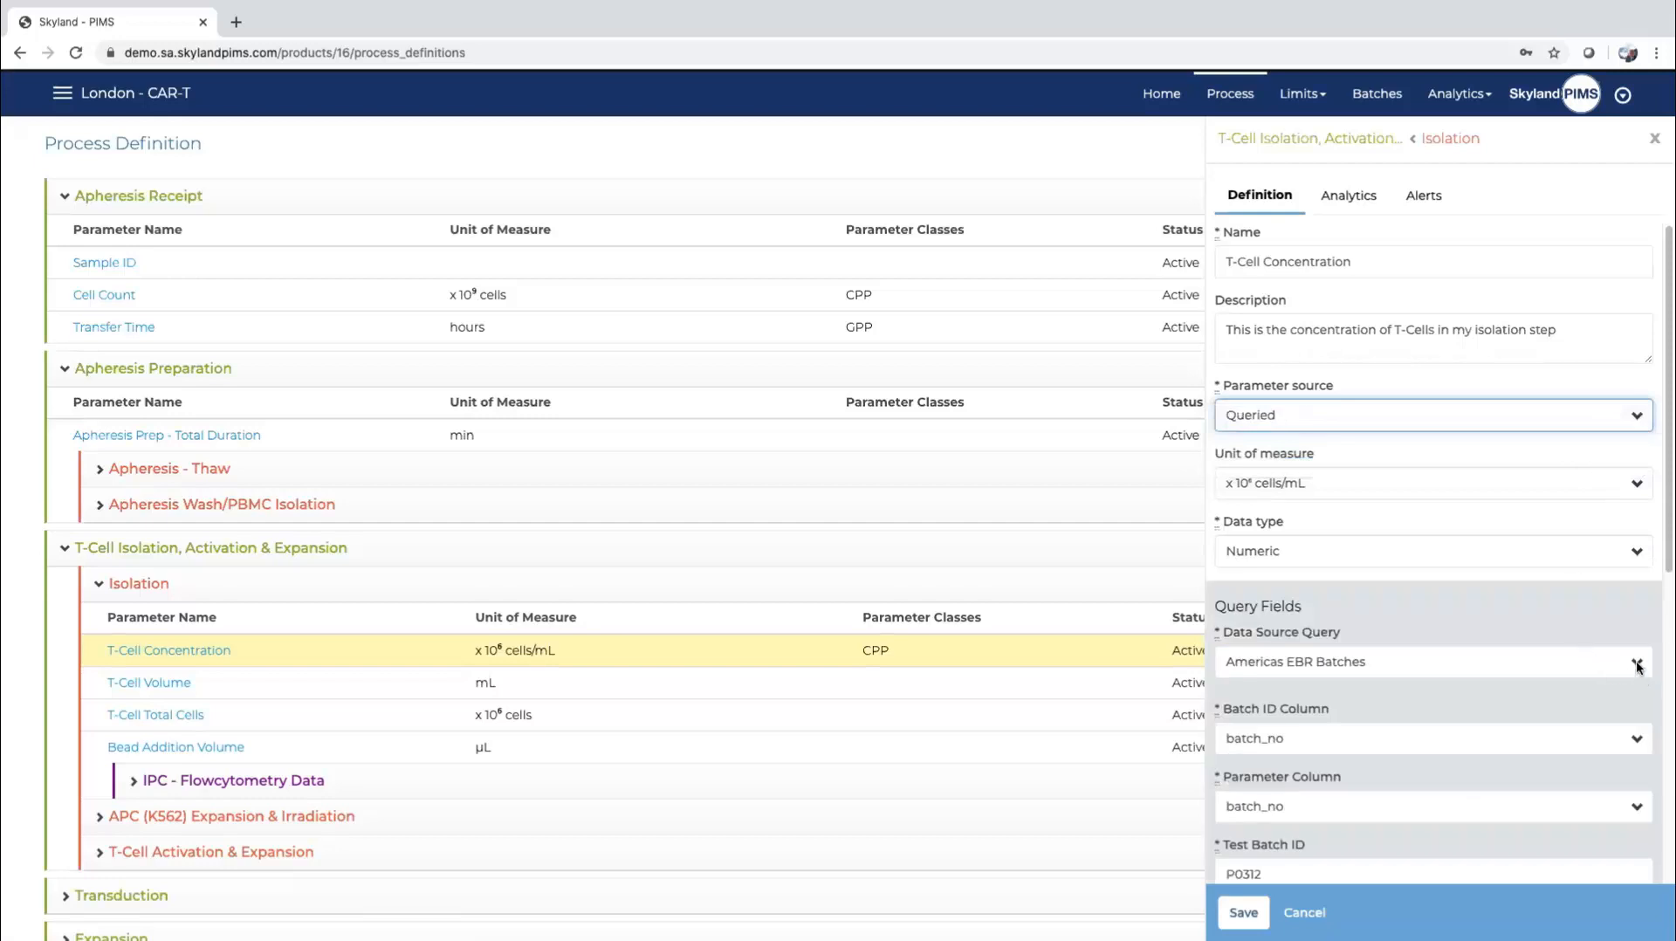
left_click(1638, 667)
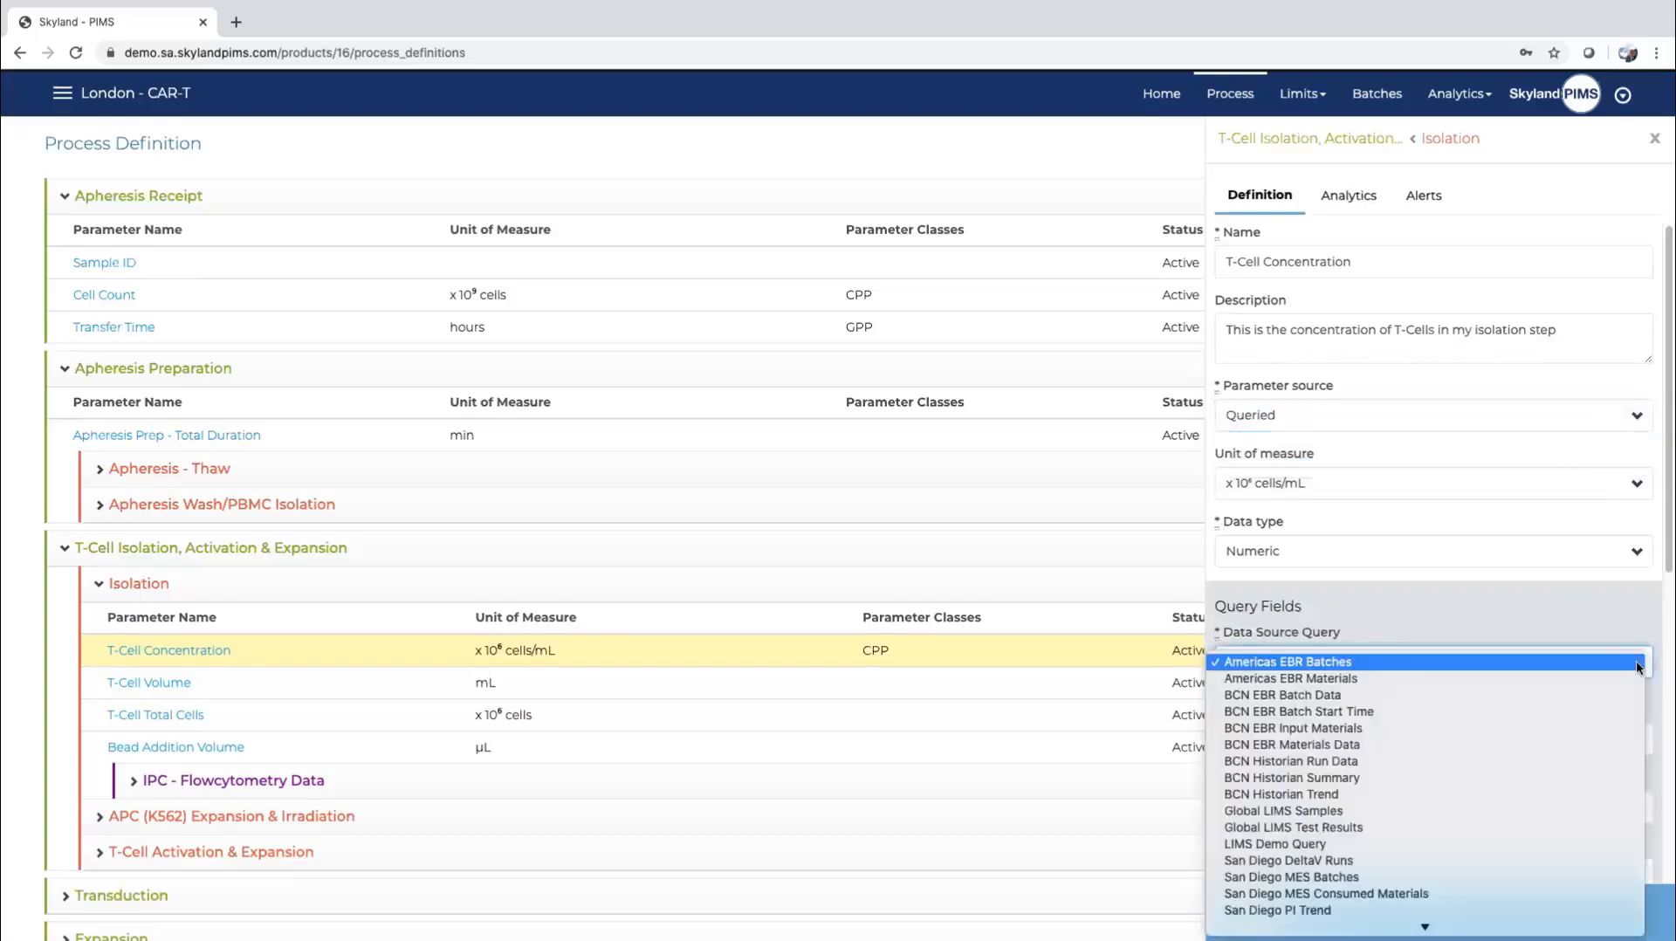
left_click(1619, 616)
left_click(1638, 416)
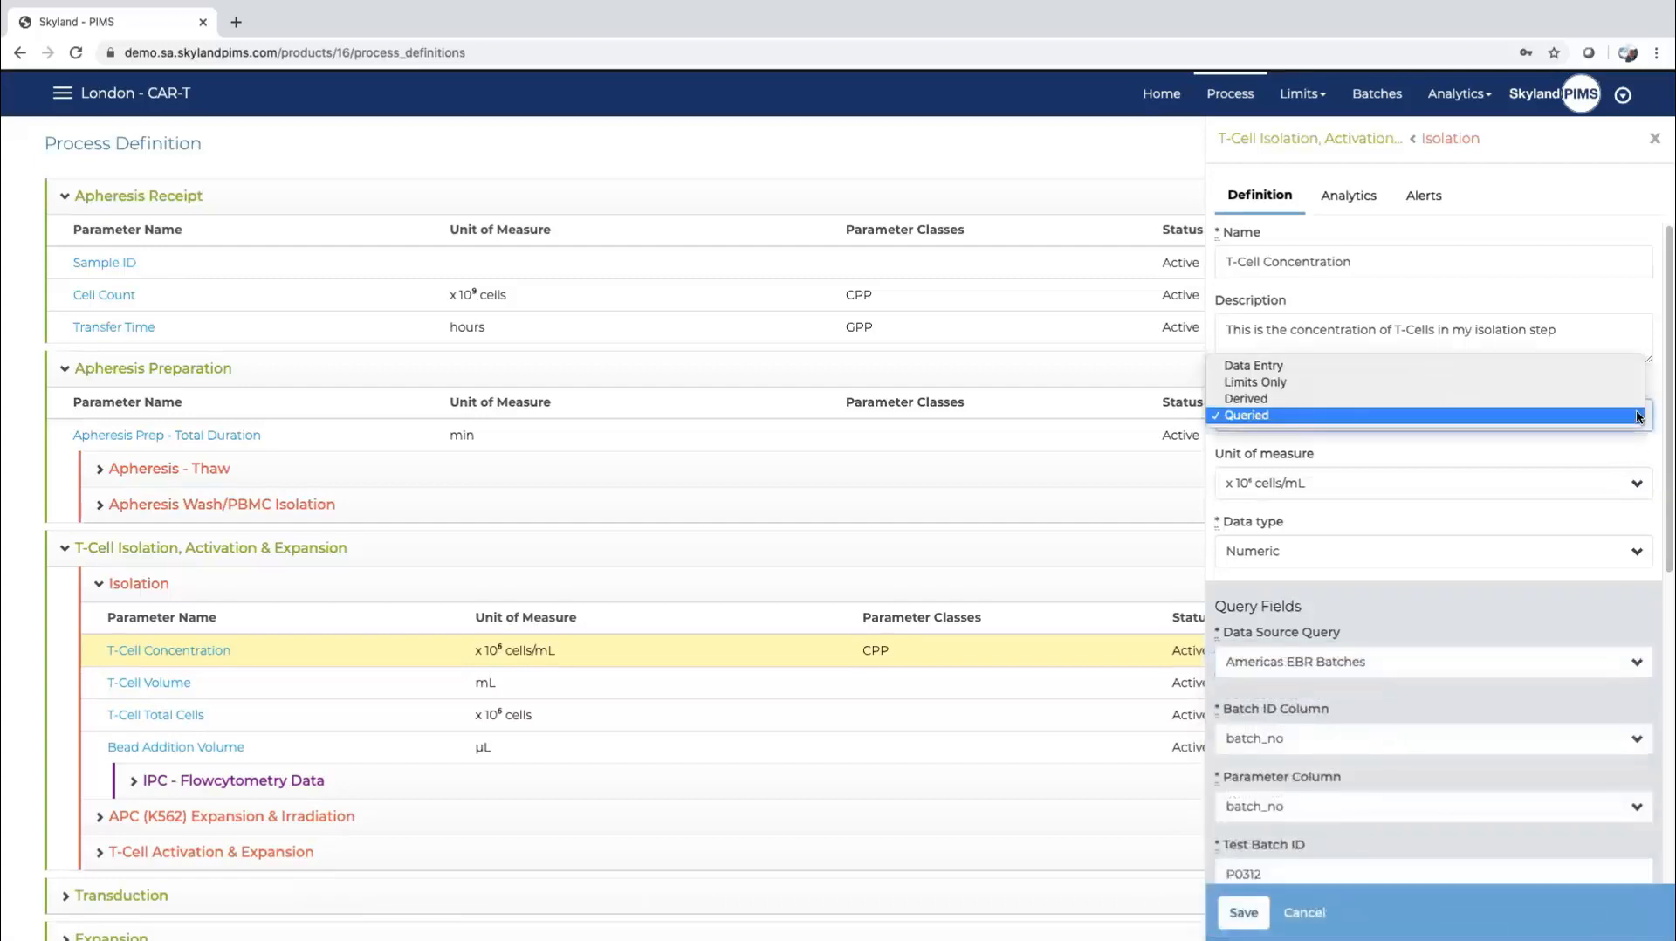
left_click(1560, 365)
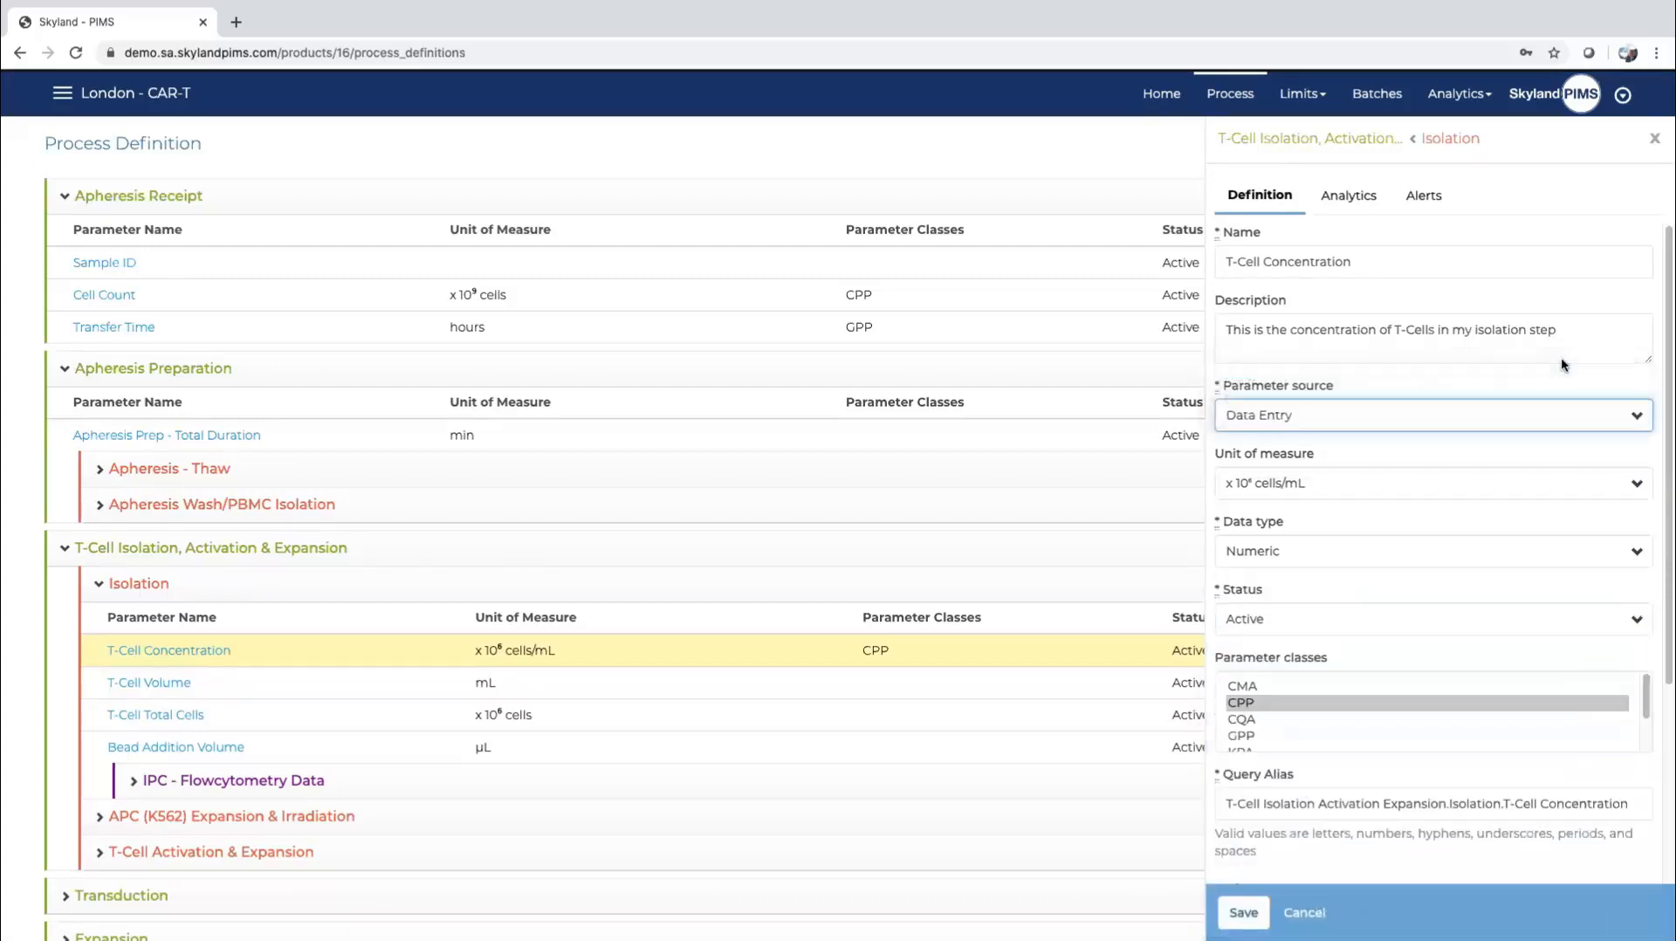
Step: Set the batch data entry decimal places of T-Cell Concentration to 1 and save the parameter
scroll(1468, 623, "down", 2)
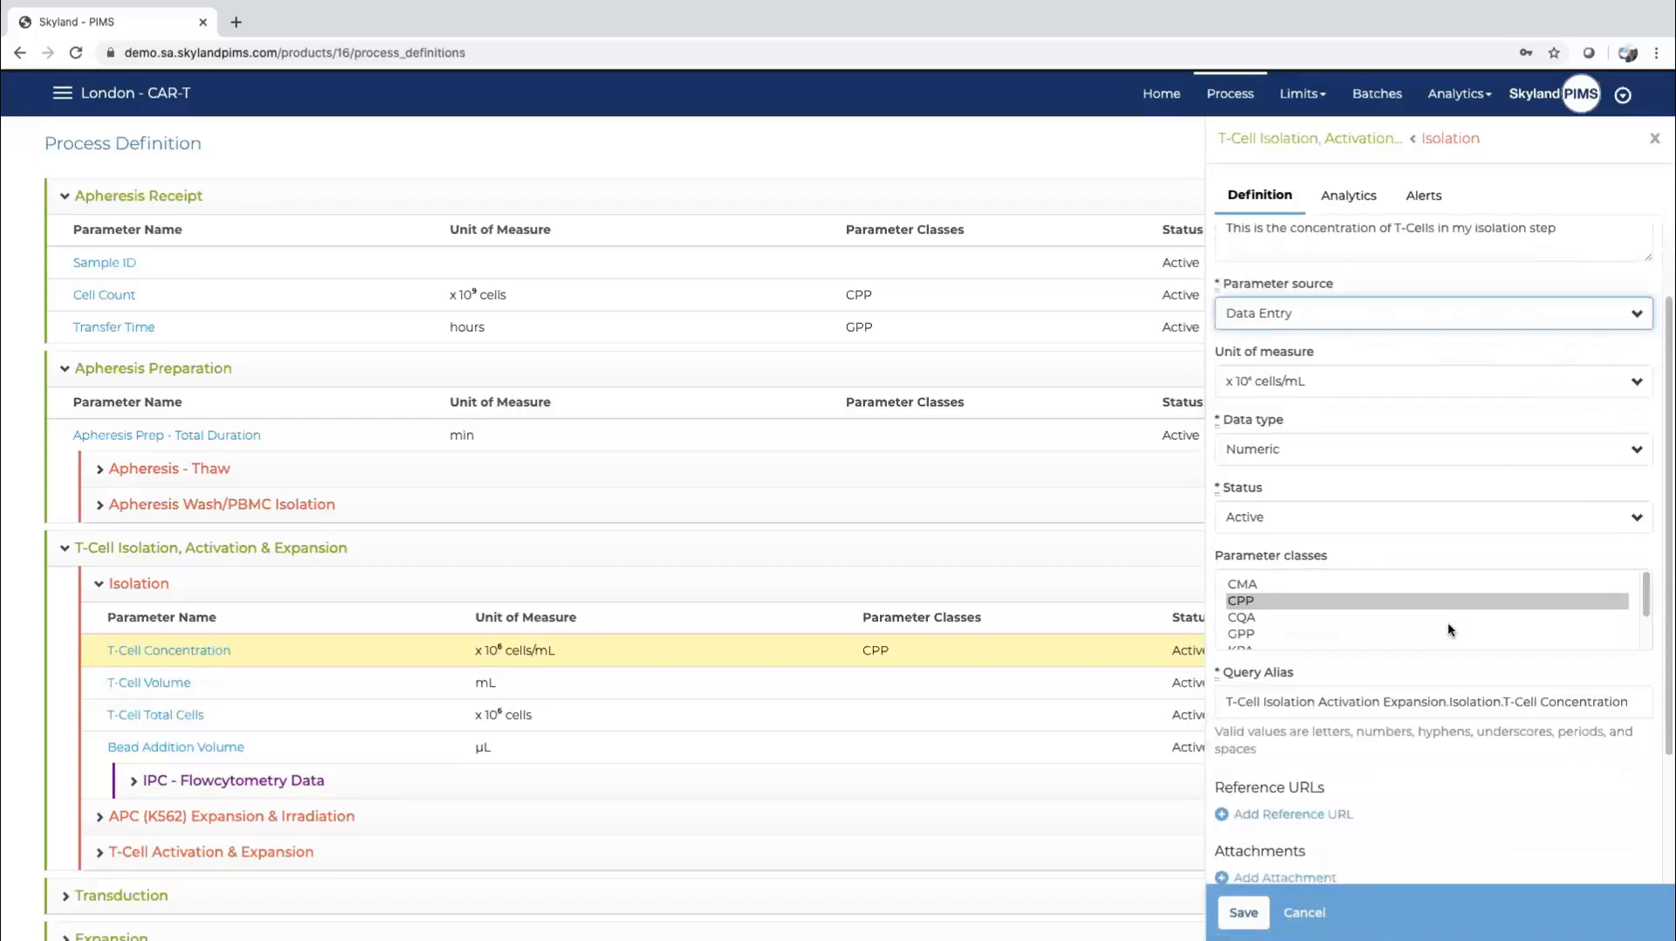
scroll(1447, 622, "down", 2)
scroll(1451, 800, "down", 4)
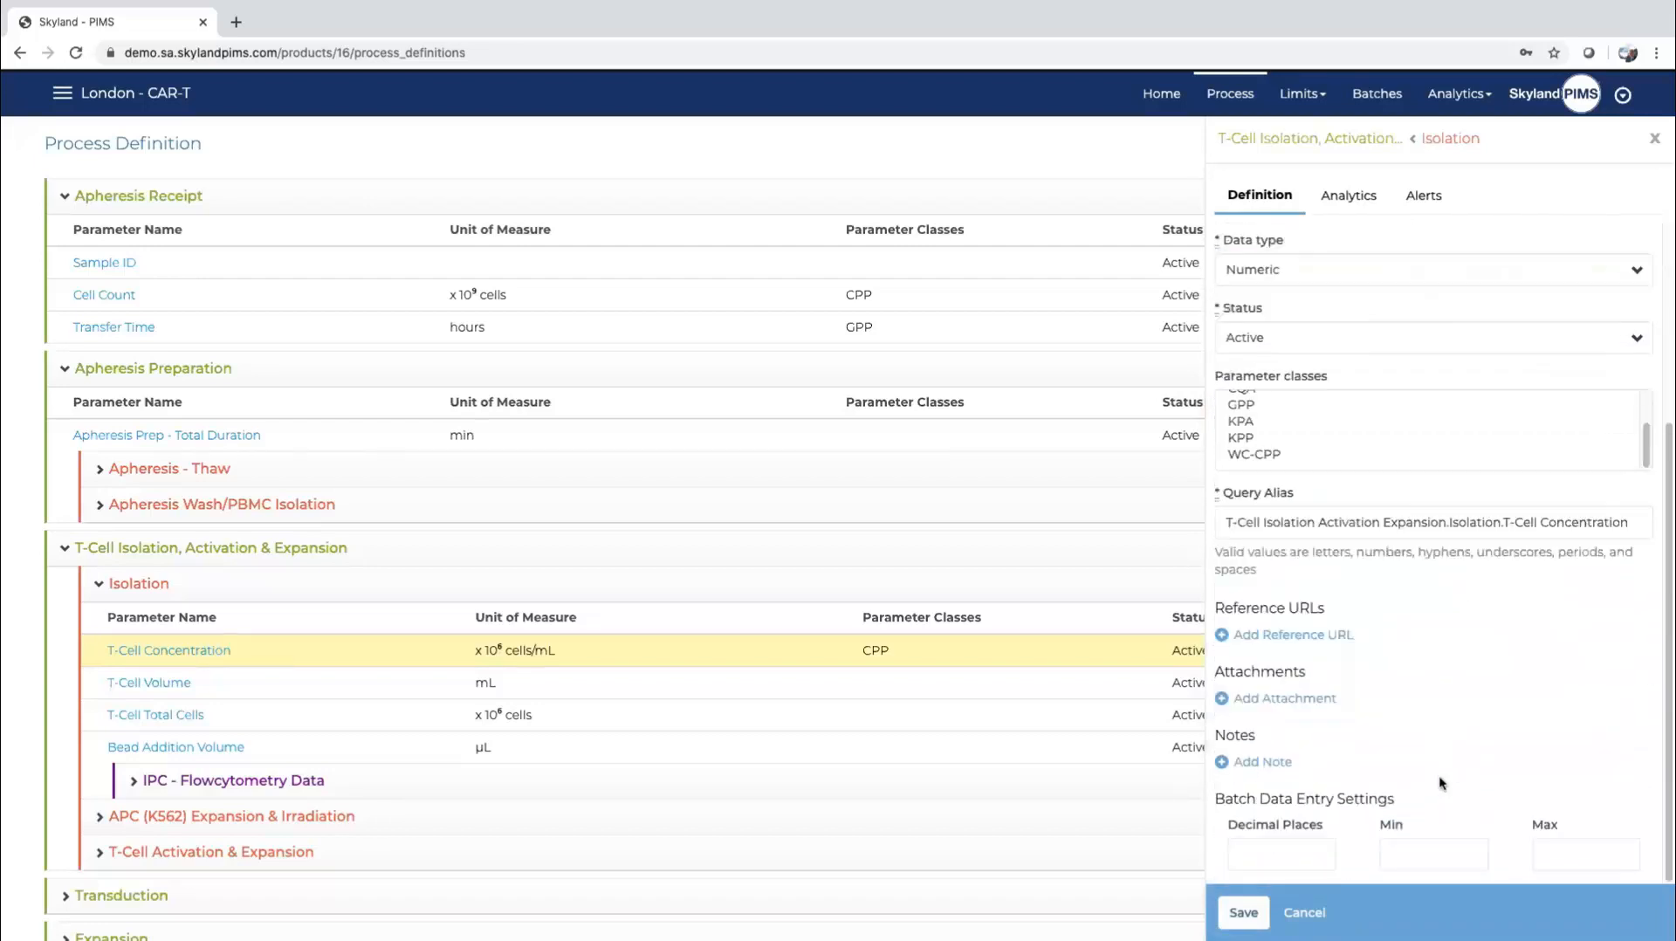
left_click(1283, 854)
type("1")
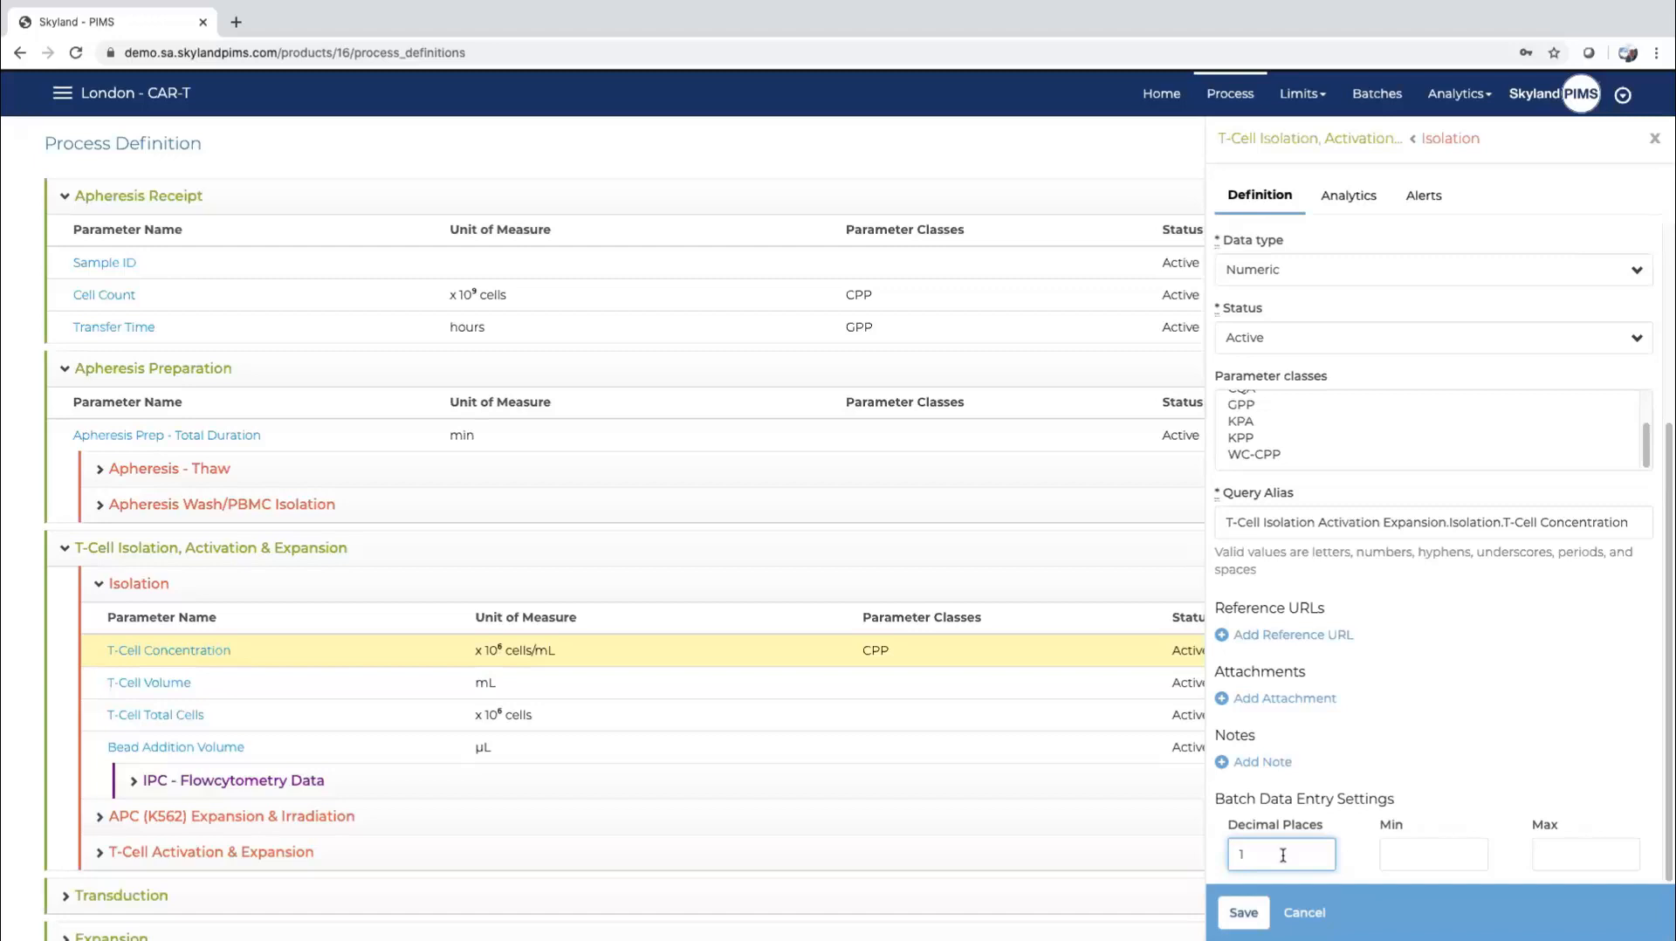
left_click(1243, 912)
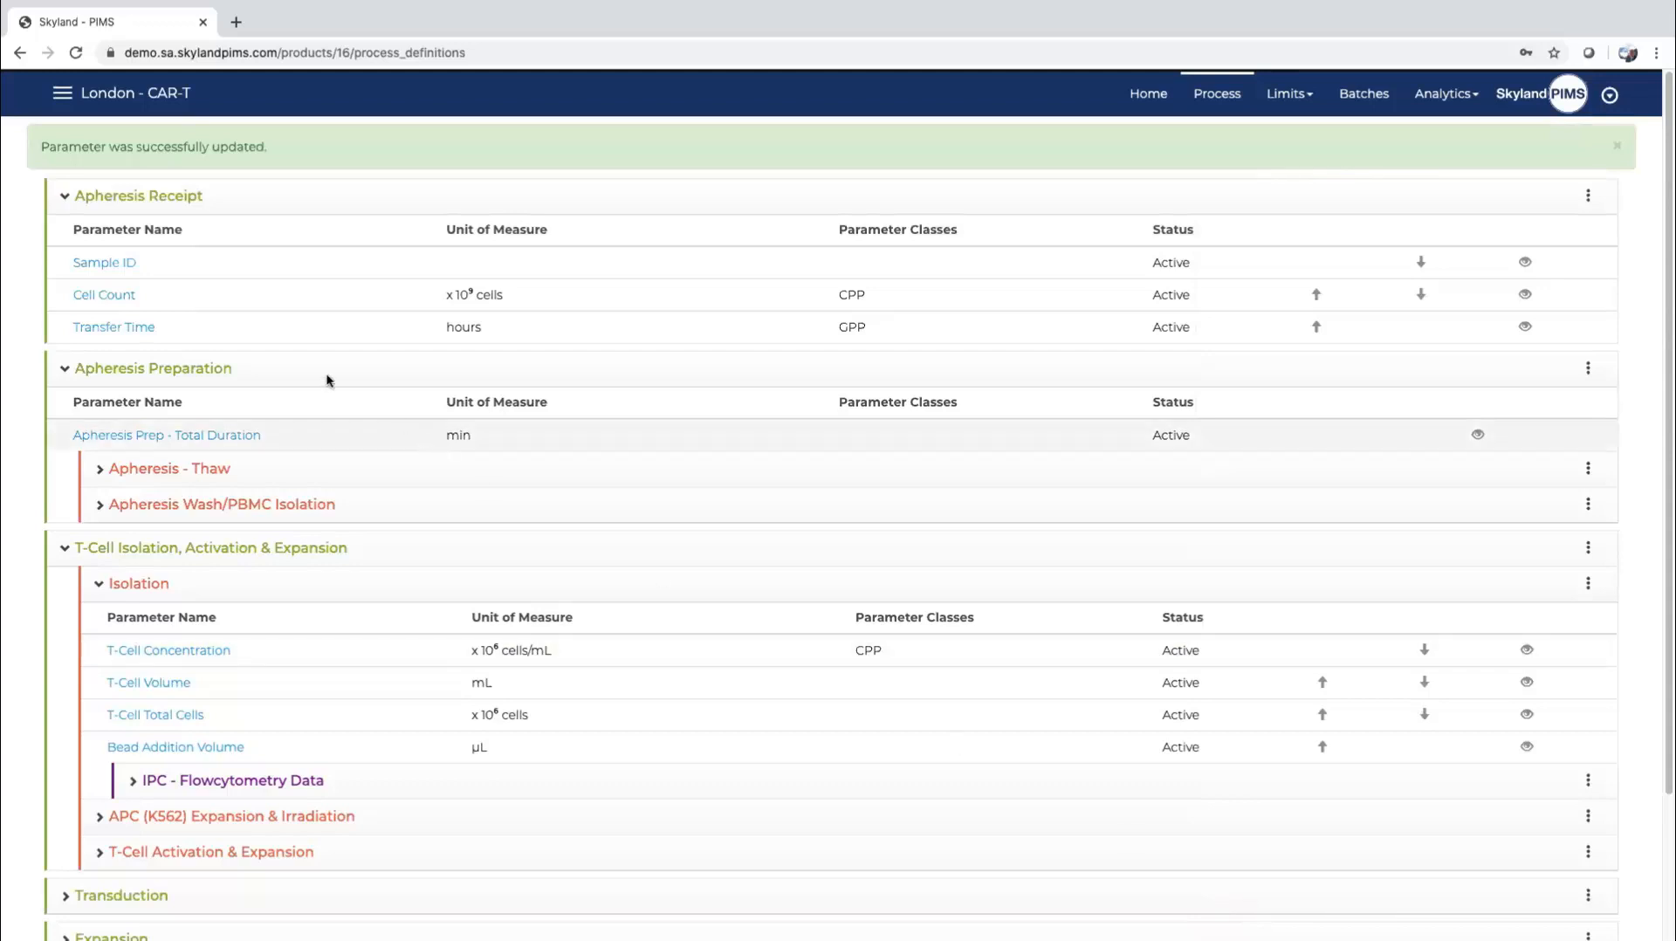
Step: View the site and product list, and examine the roles and site access of the sixth account among the users
left_click(63, 96)
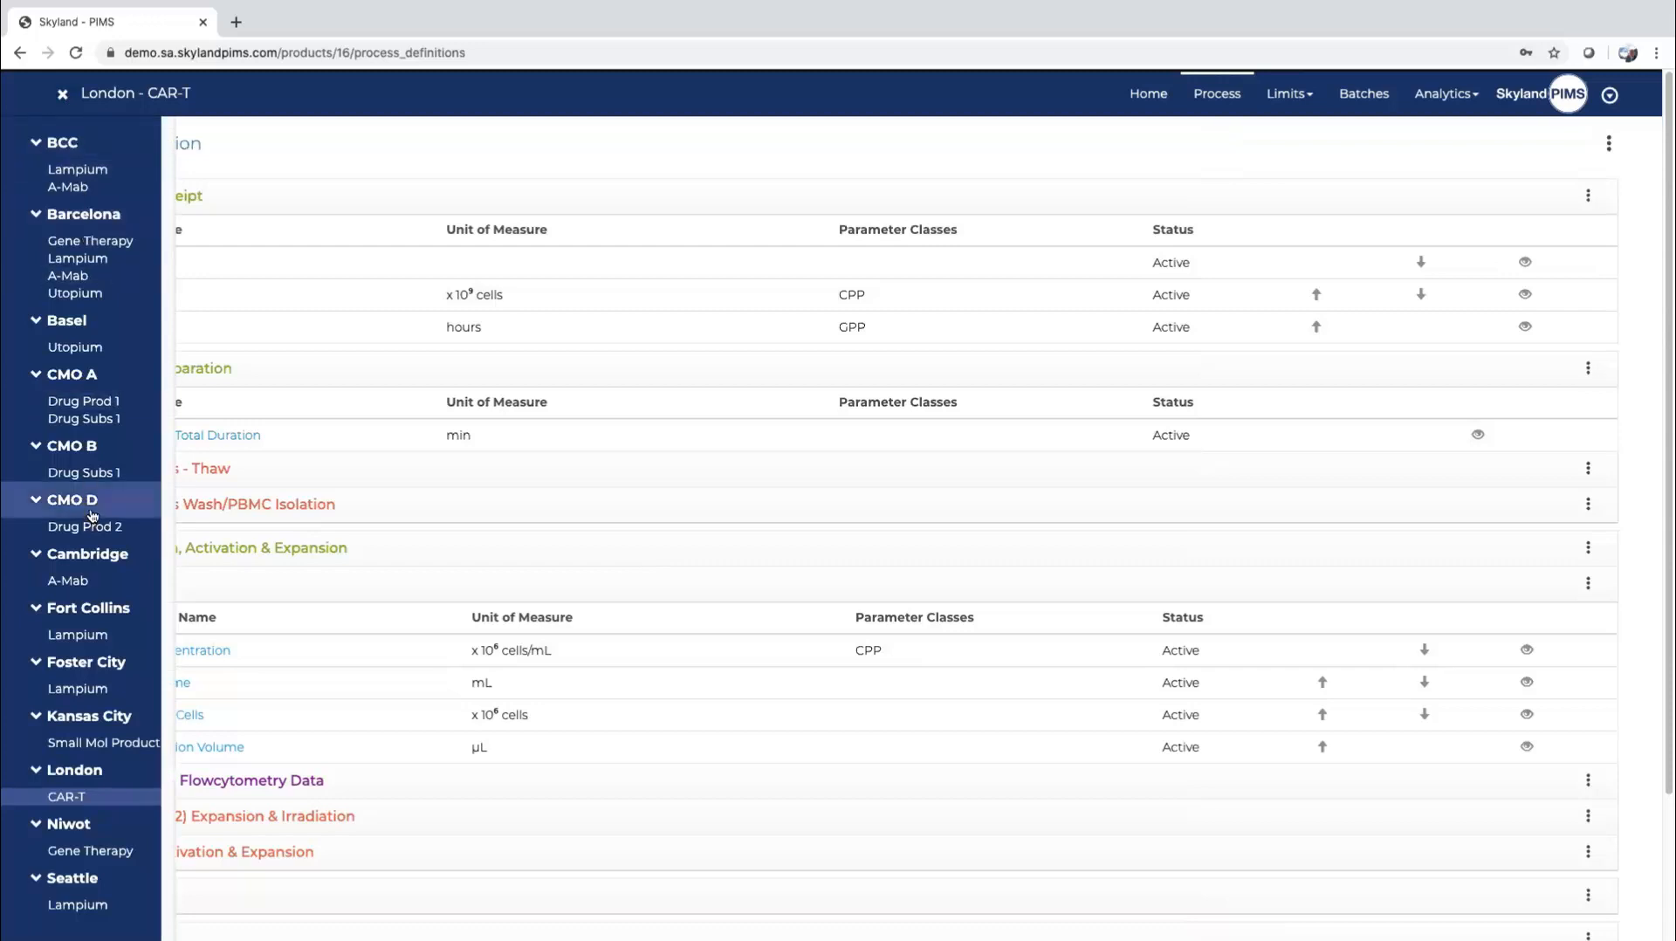
left_click(1611, 96)
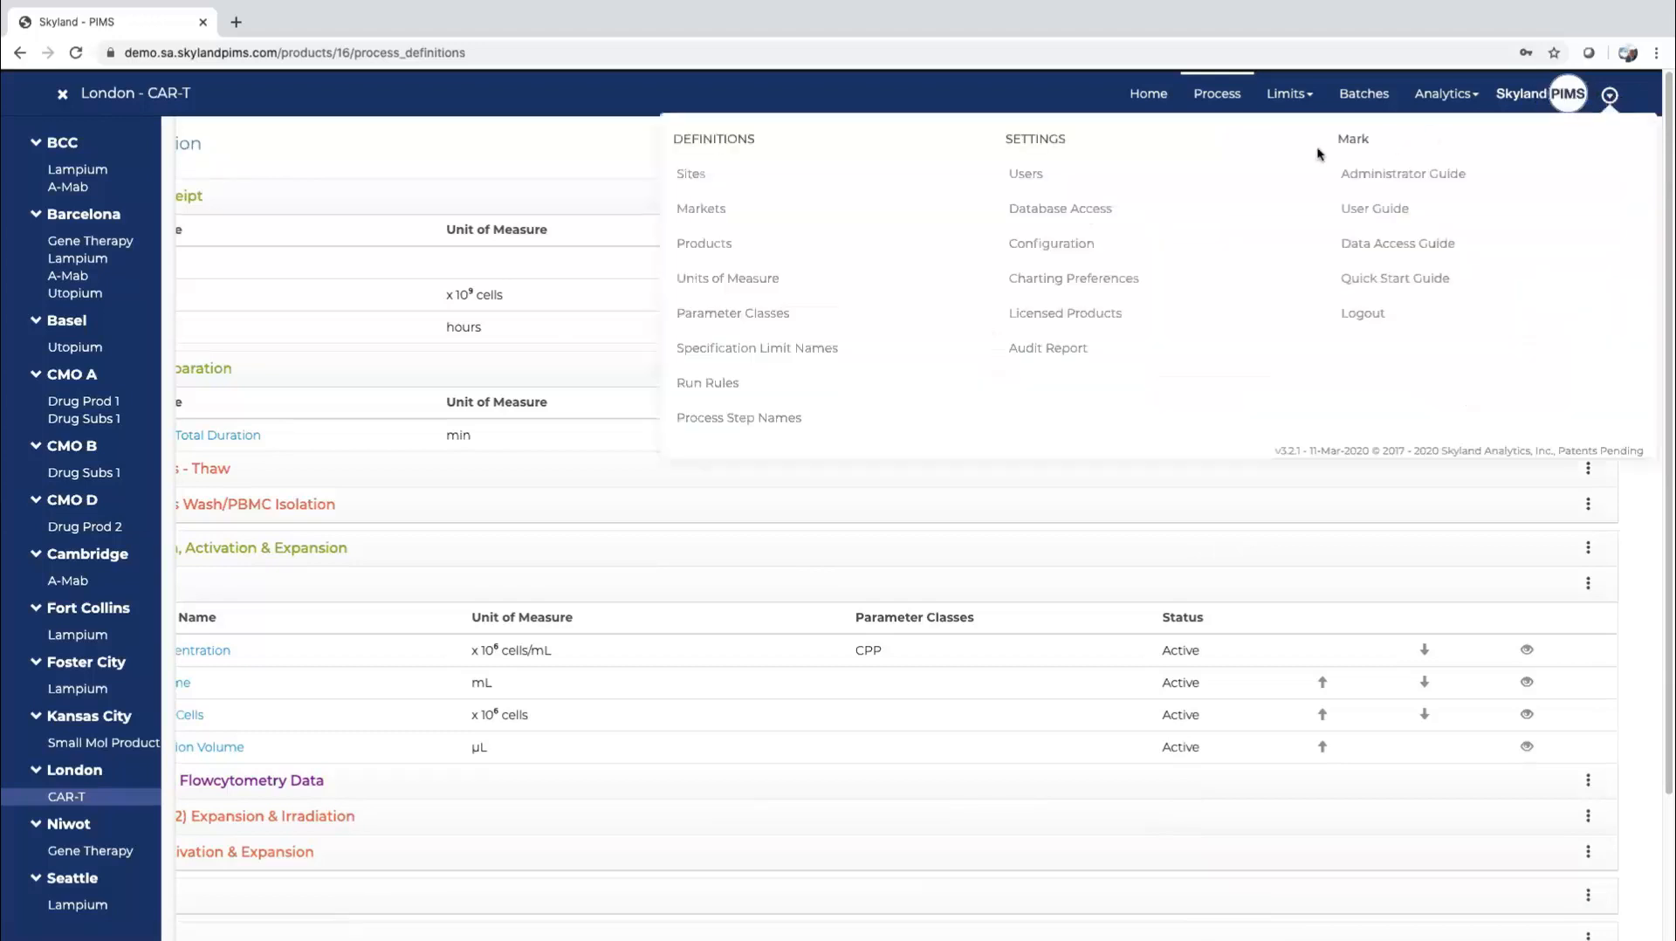
left_click(1035, 176)
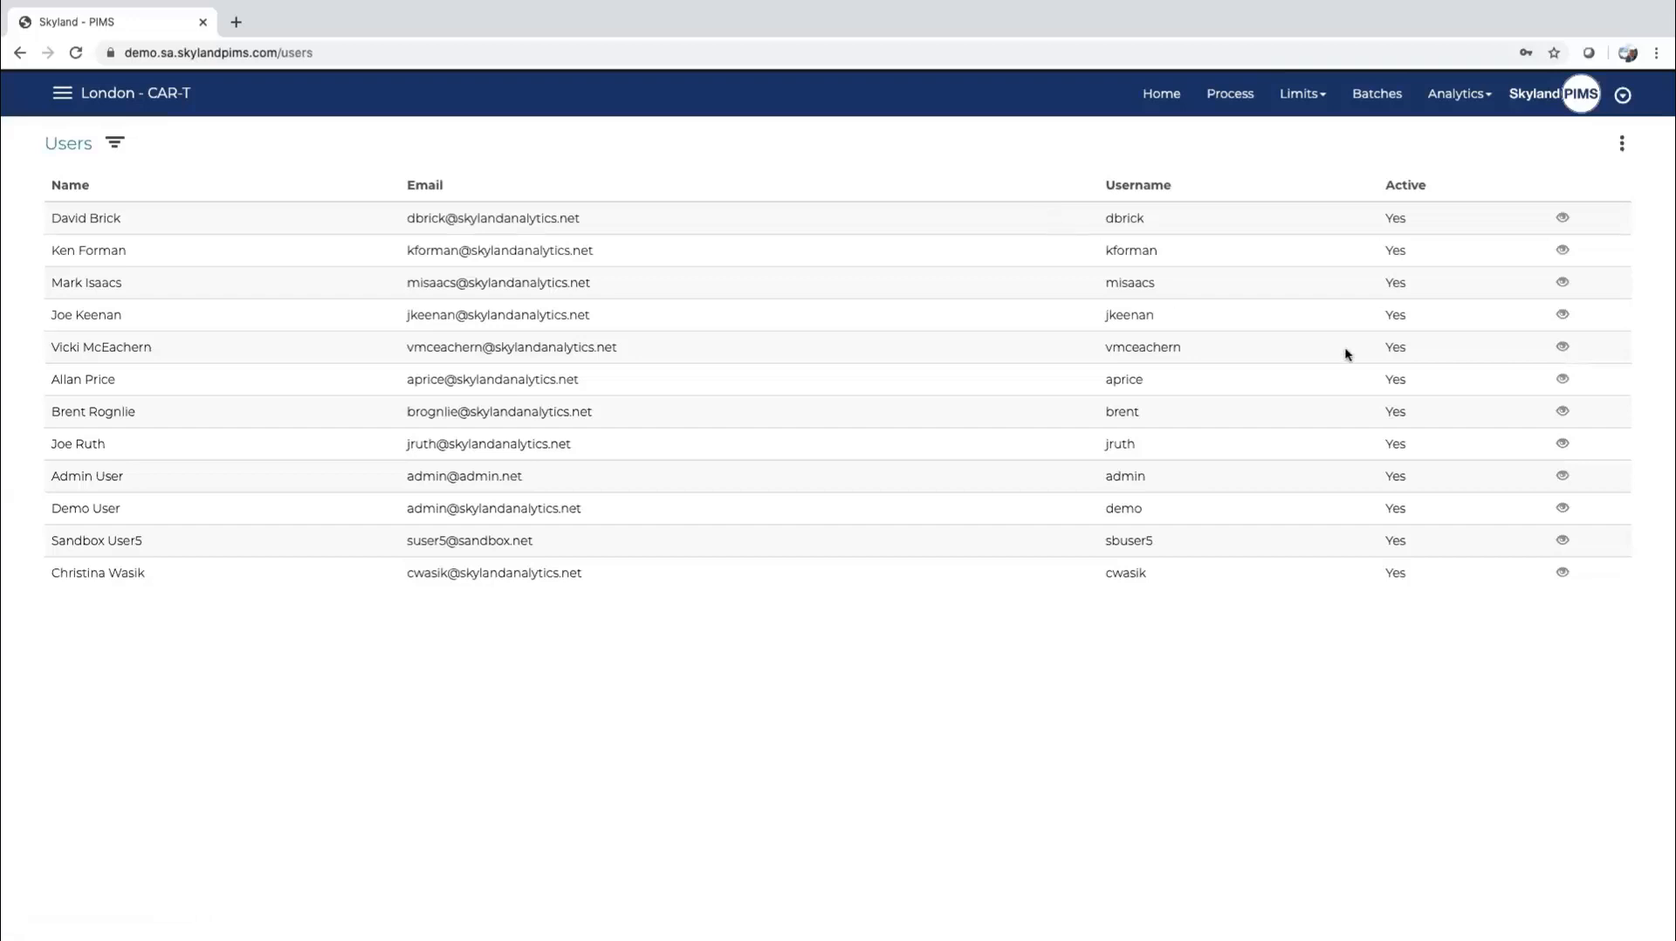
left_click(1563, 381)
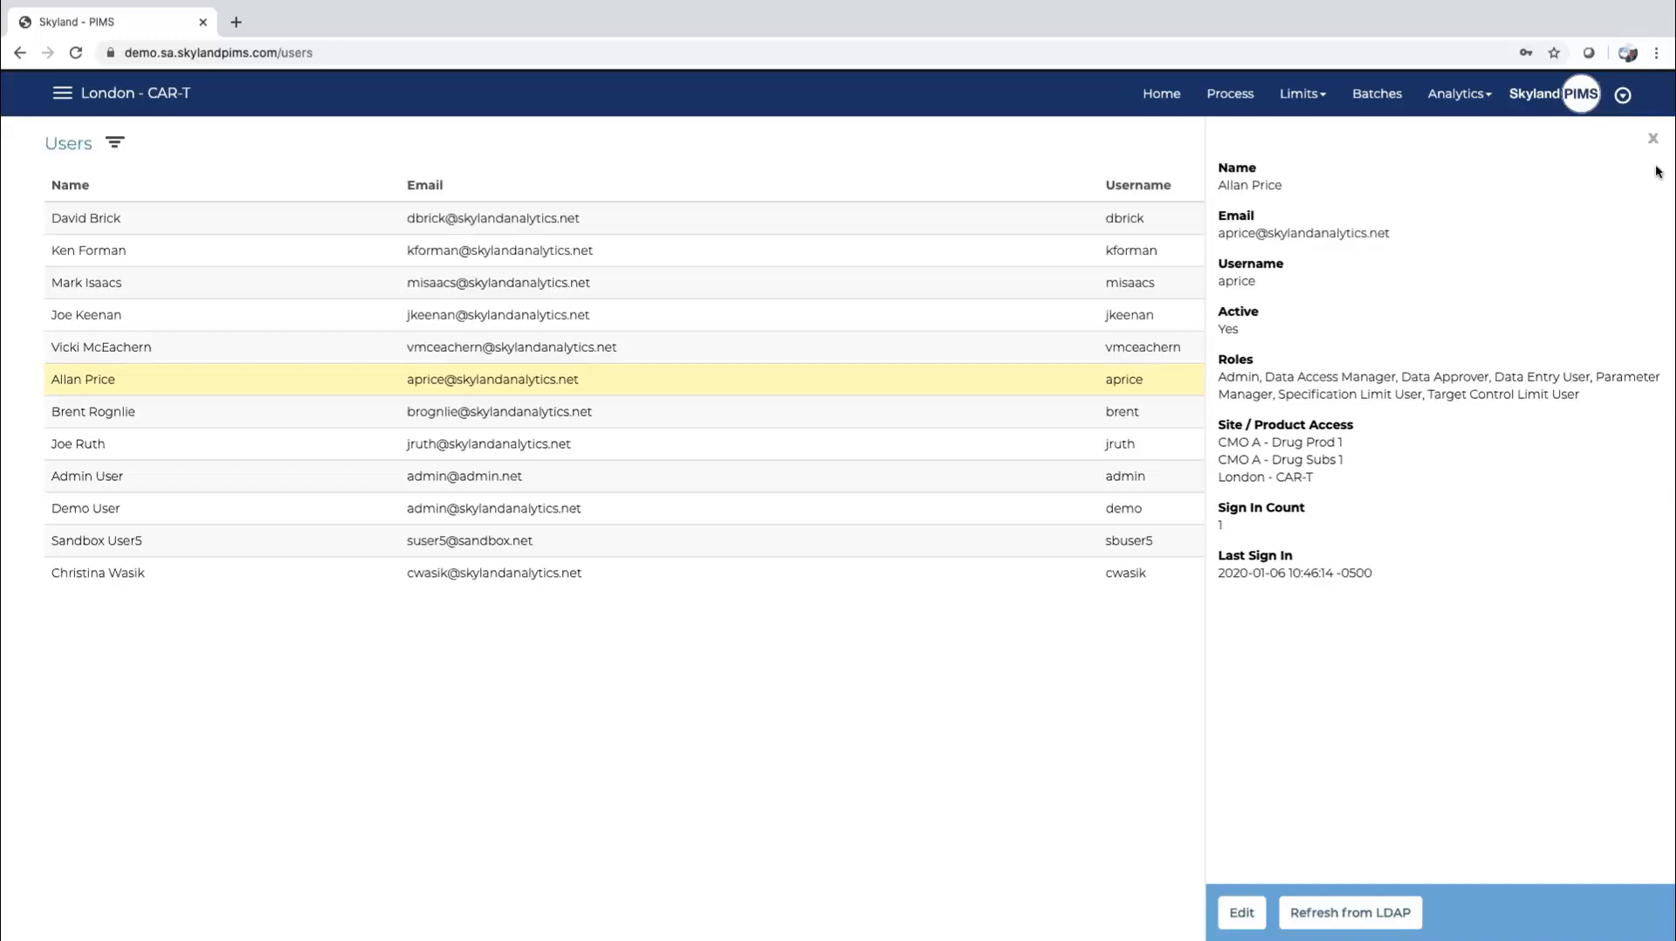
left_click(1652, 139)
Step: Go to batch management and open batch CART-002 for data entry
left_click(1377, 98)
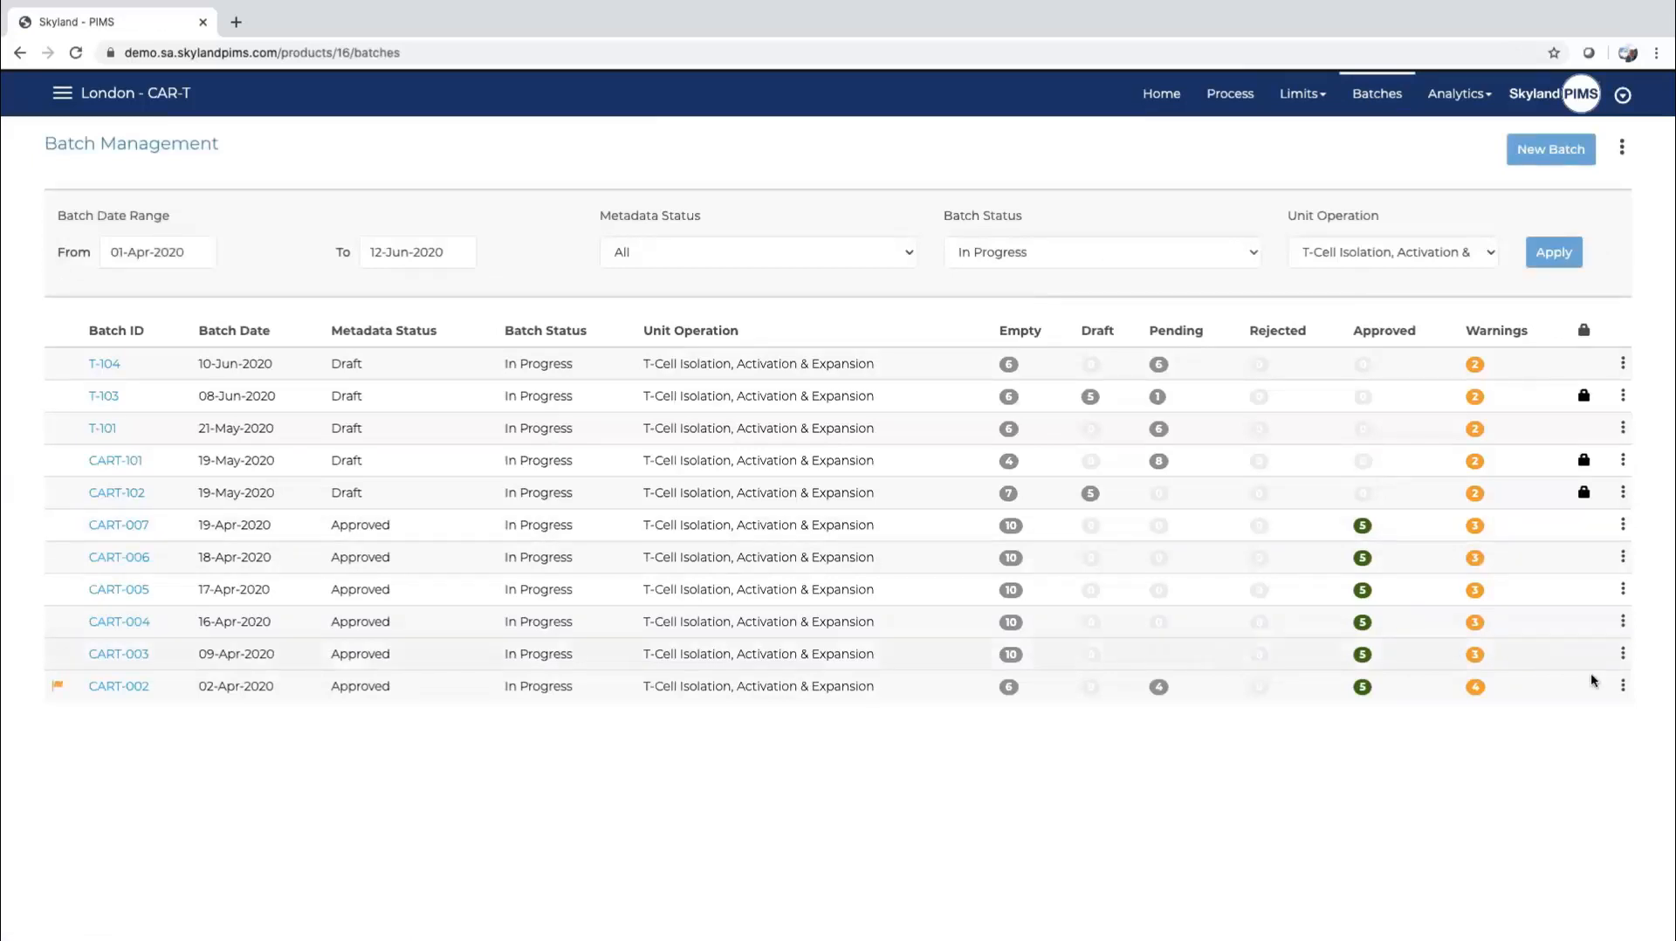
left_click(1622, 688)
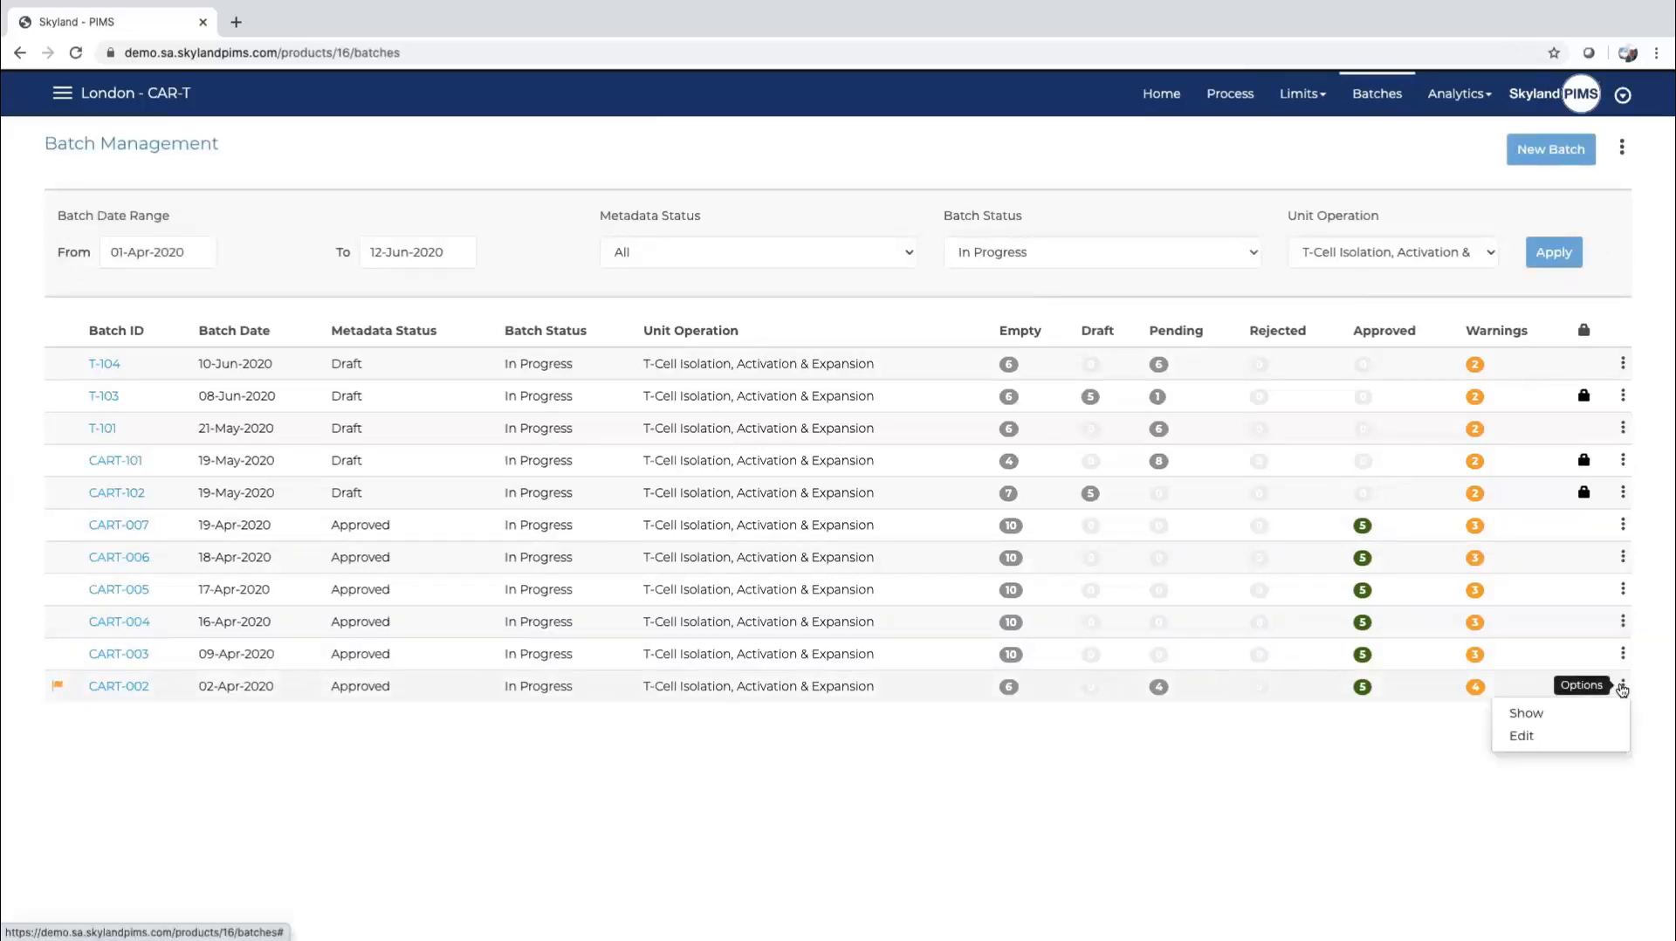
left_click(1587, 737)
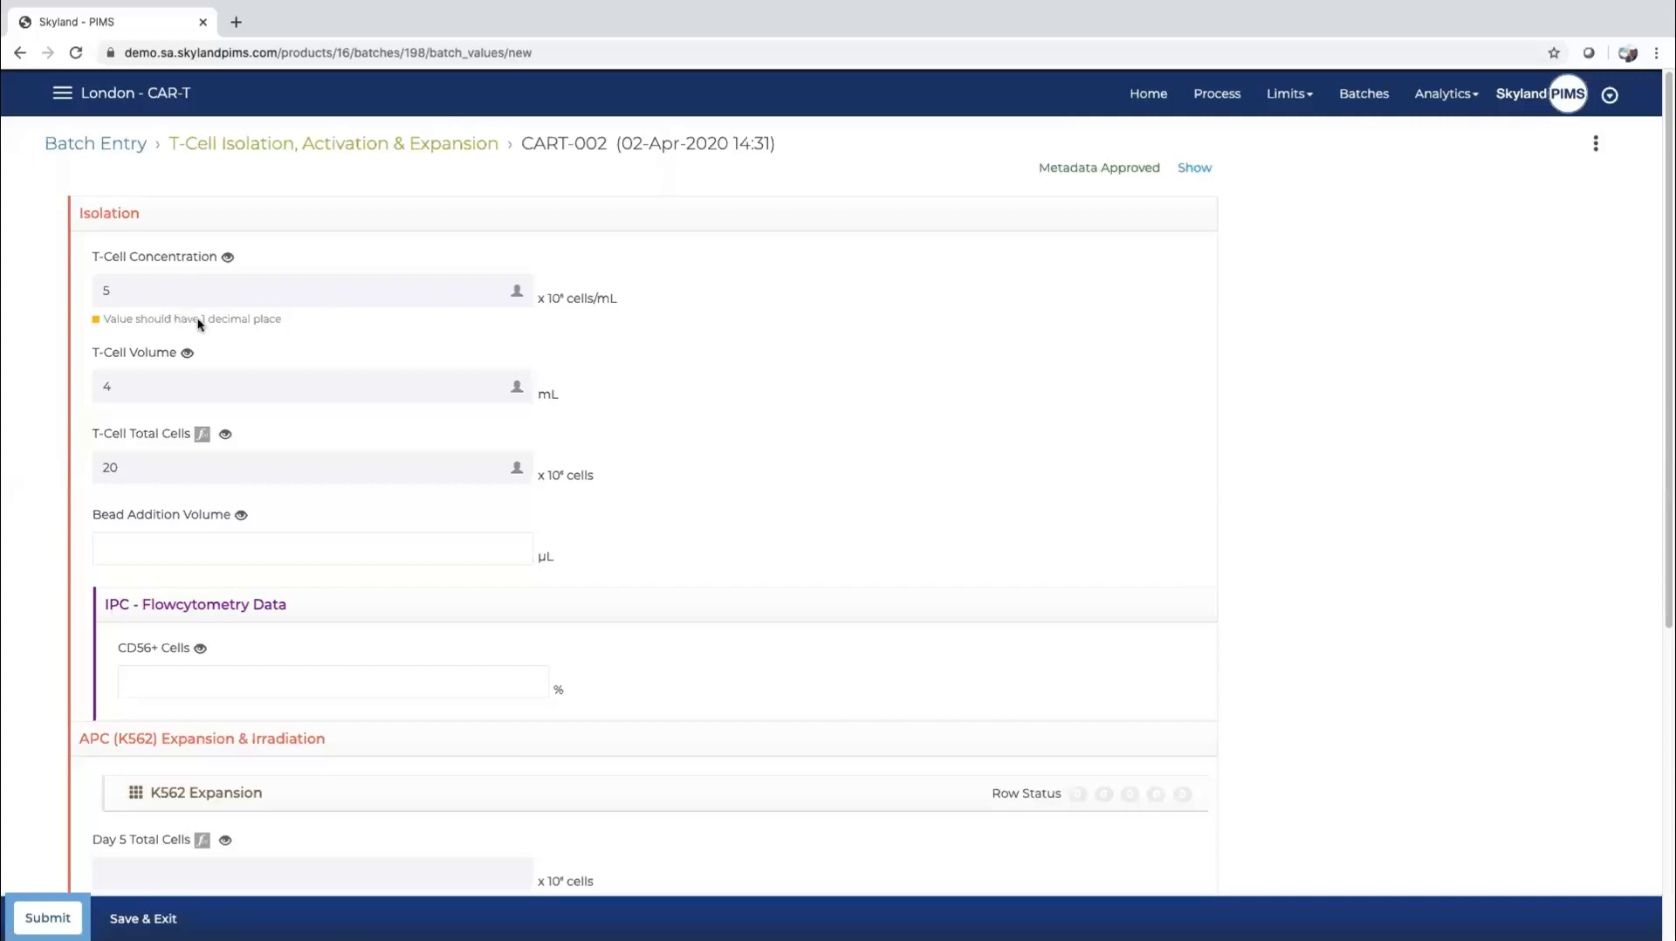
Step: Examine the T-Cell Concentration details and the K562 Expansion table, closing each without changes
left_click(228, 257)
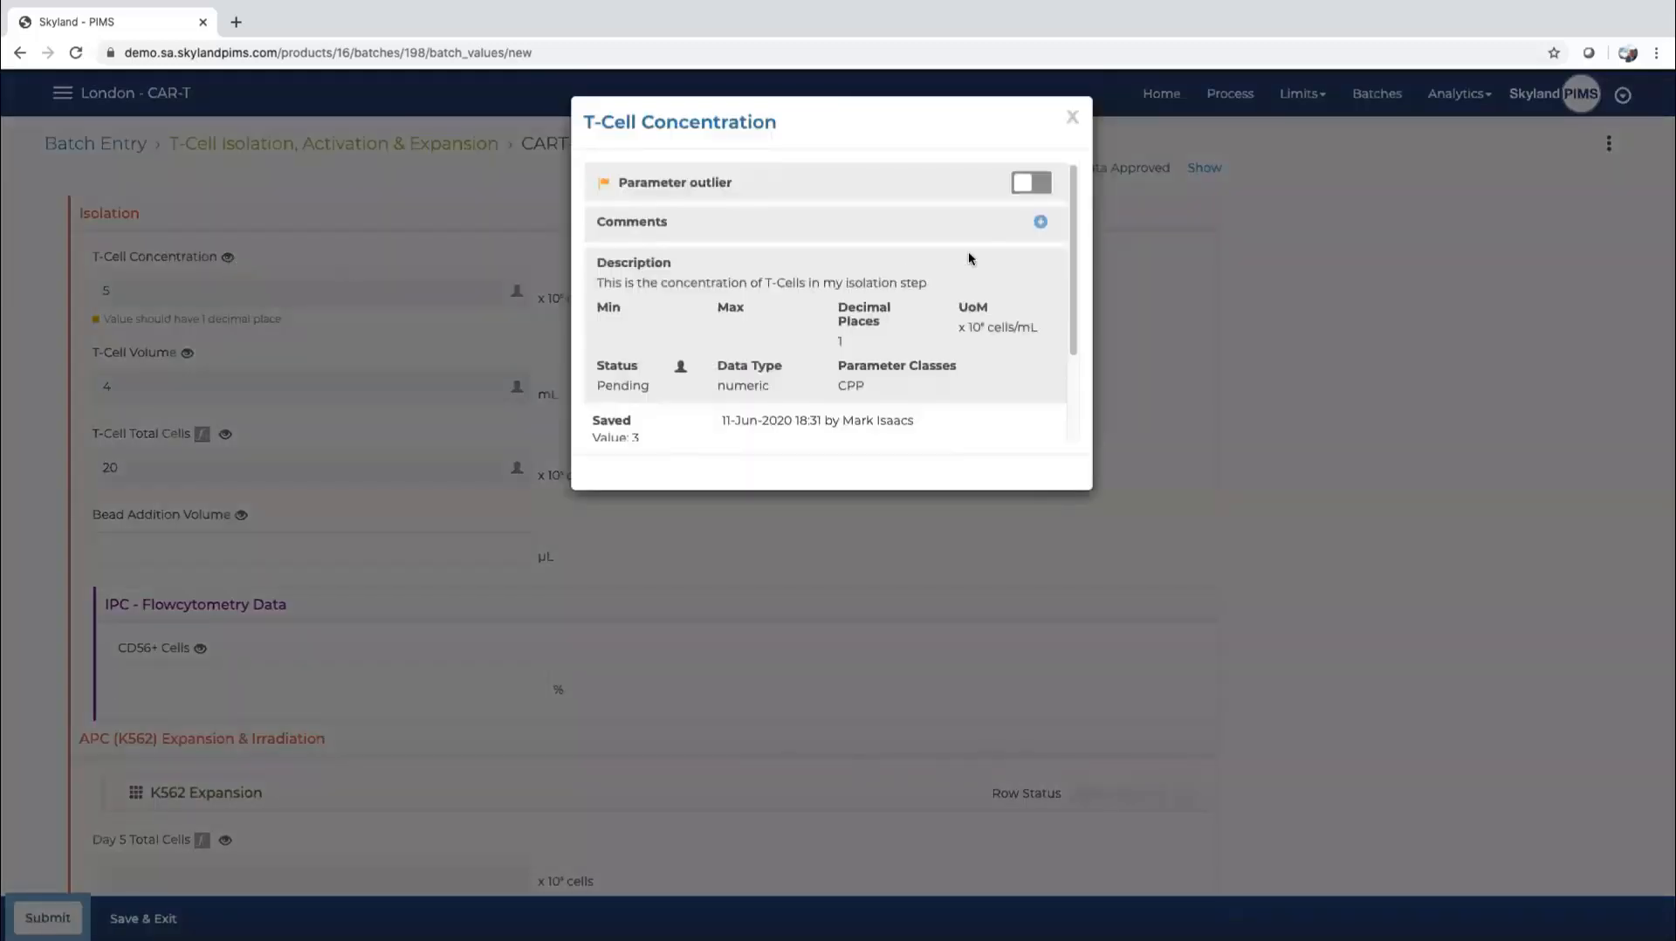
left_click(1071, 117)
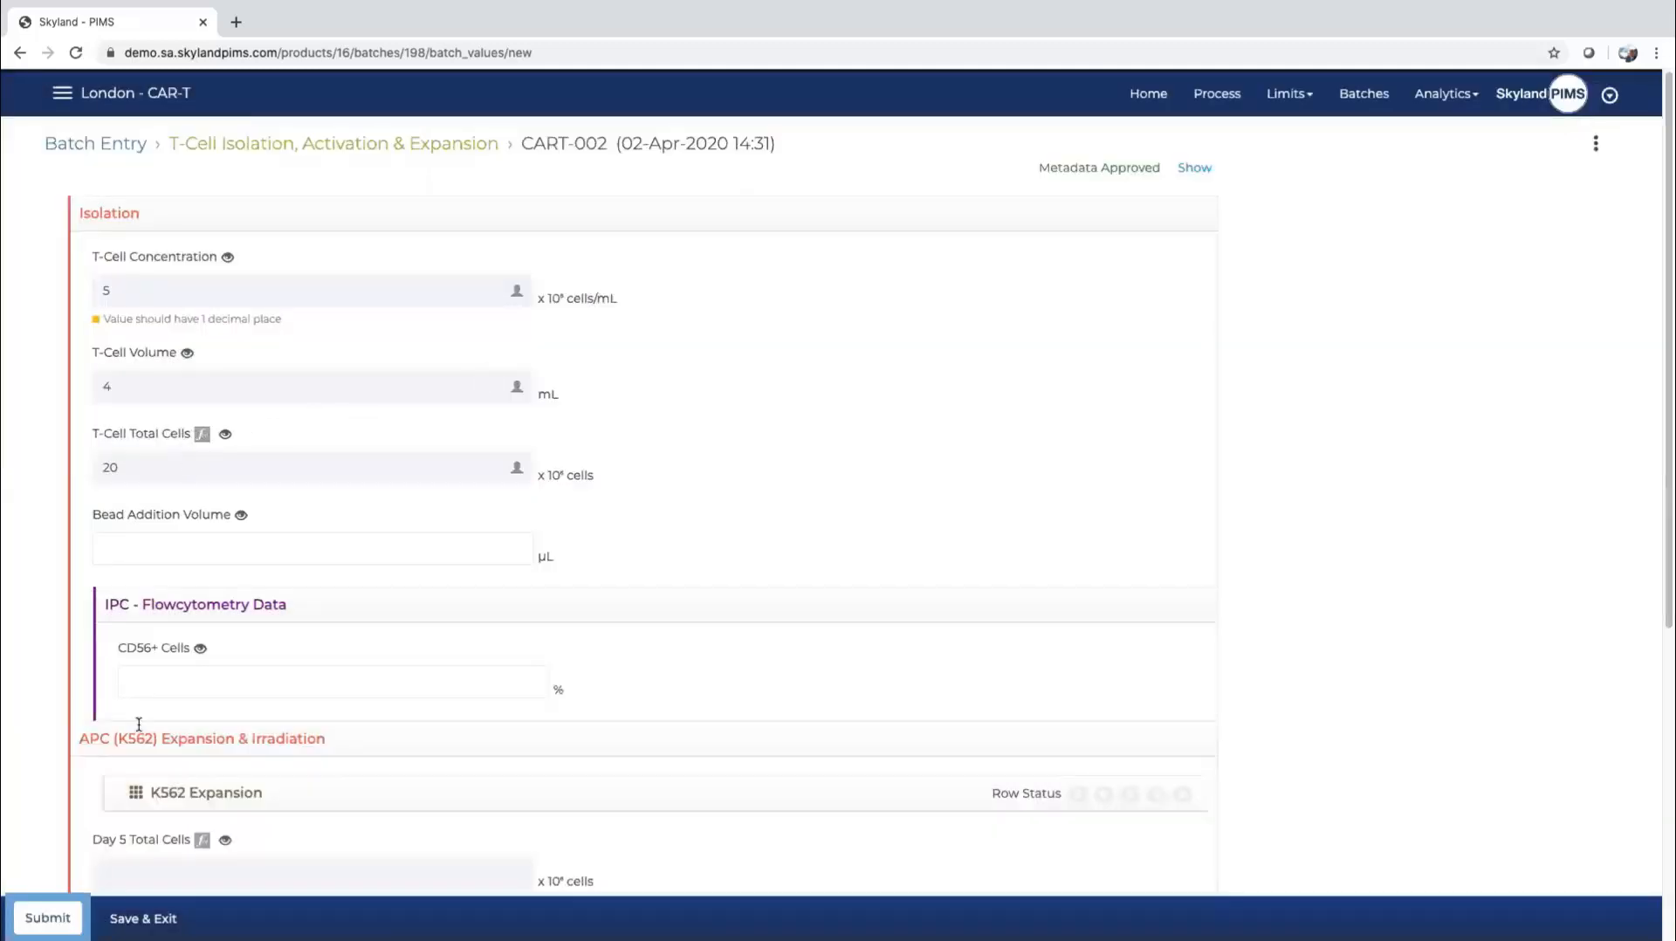
left_click(176, 796)
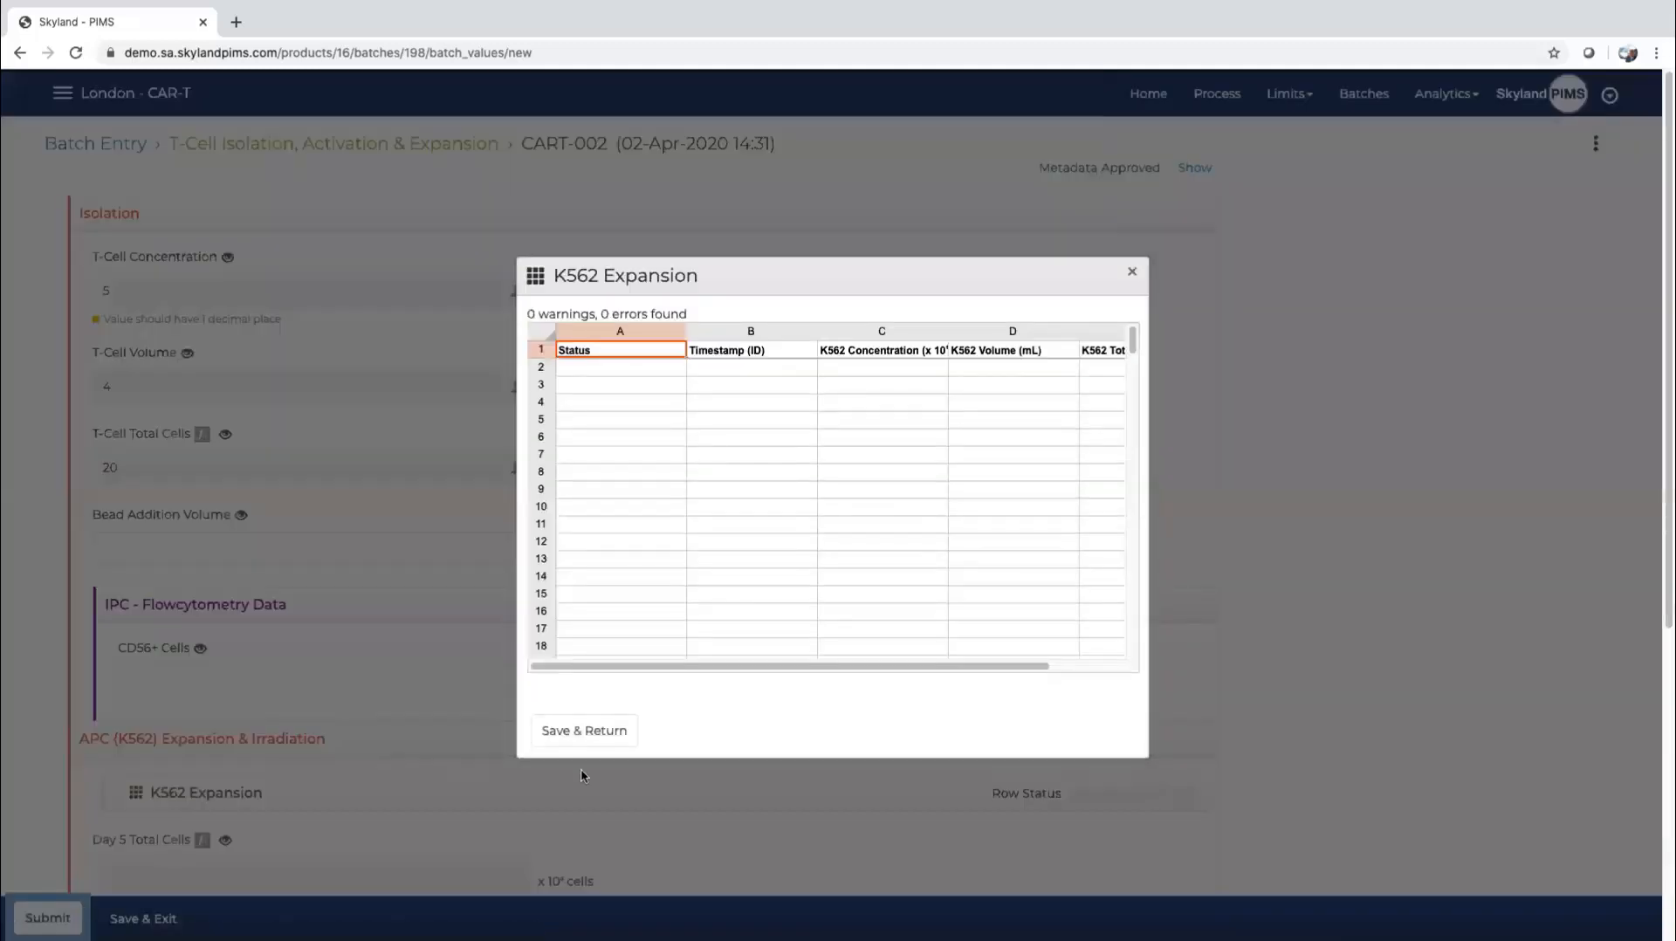
left_click(1132, 275)
Step: Review the batch metadata and its attached Example_batch_record.pdf, and return to the batch entry form
left_click(1194, 168)
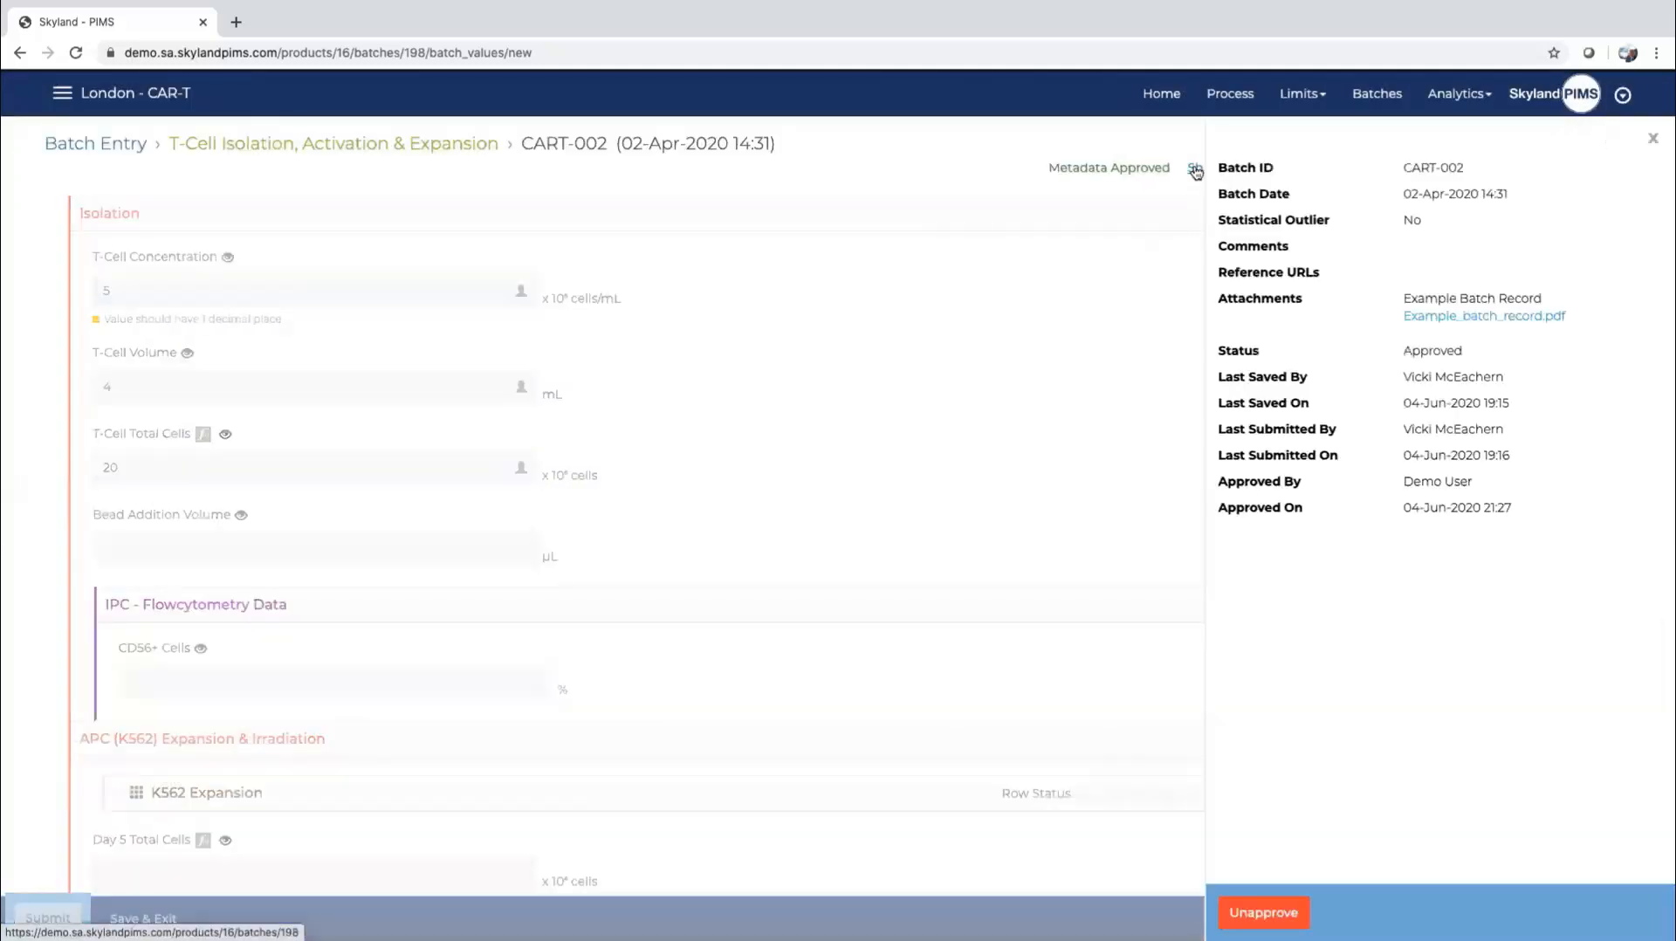
left_click(1508, 318)
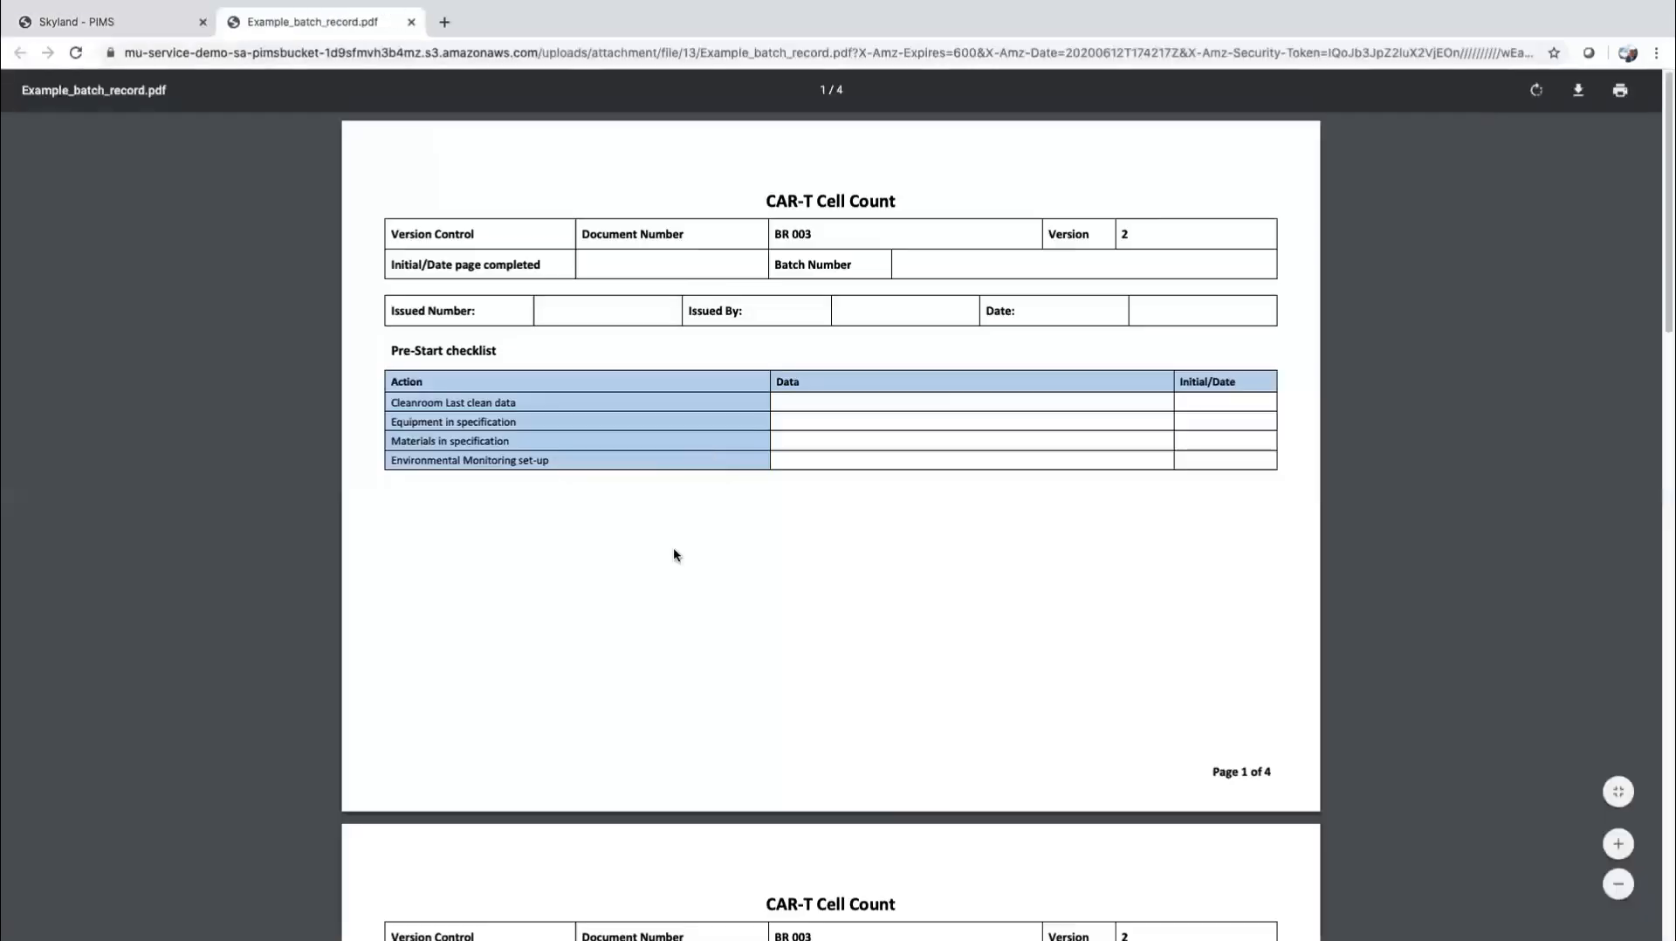
scroll(673, 548, "down", 14)
scroll(673, 547, "down", 1)
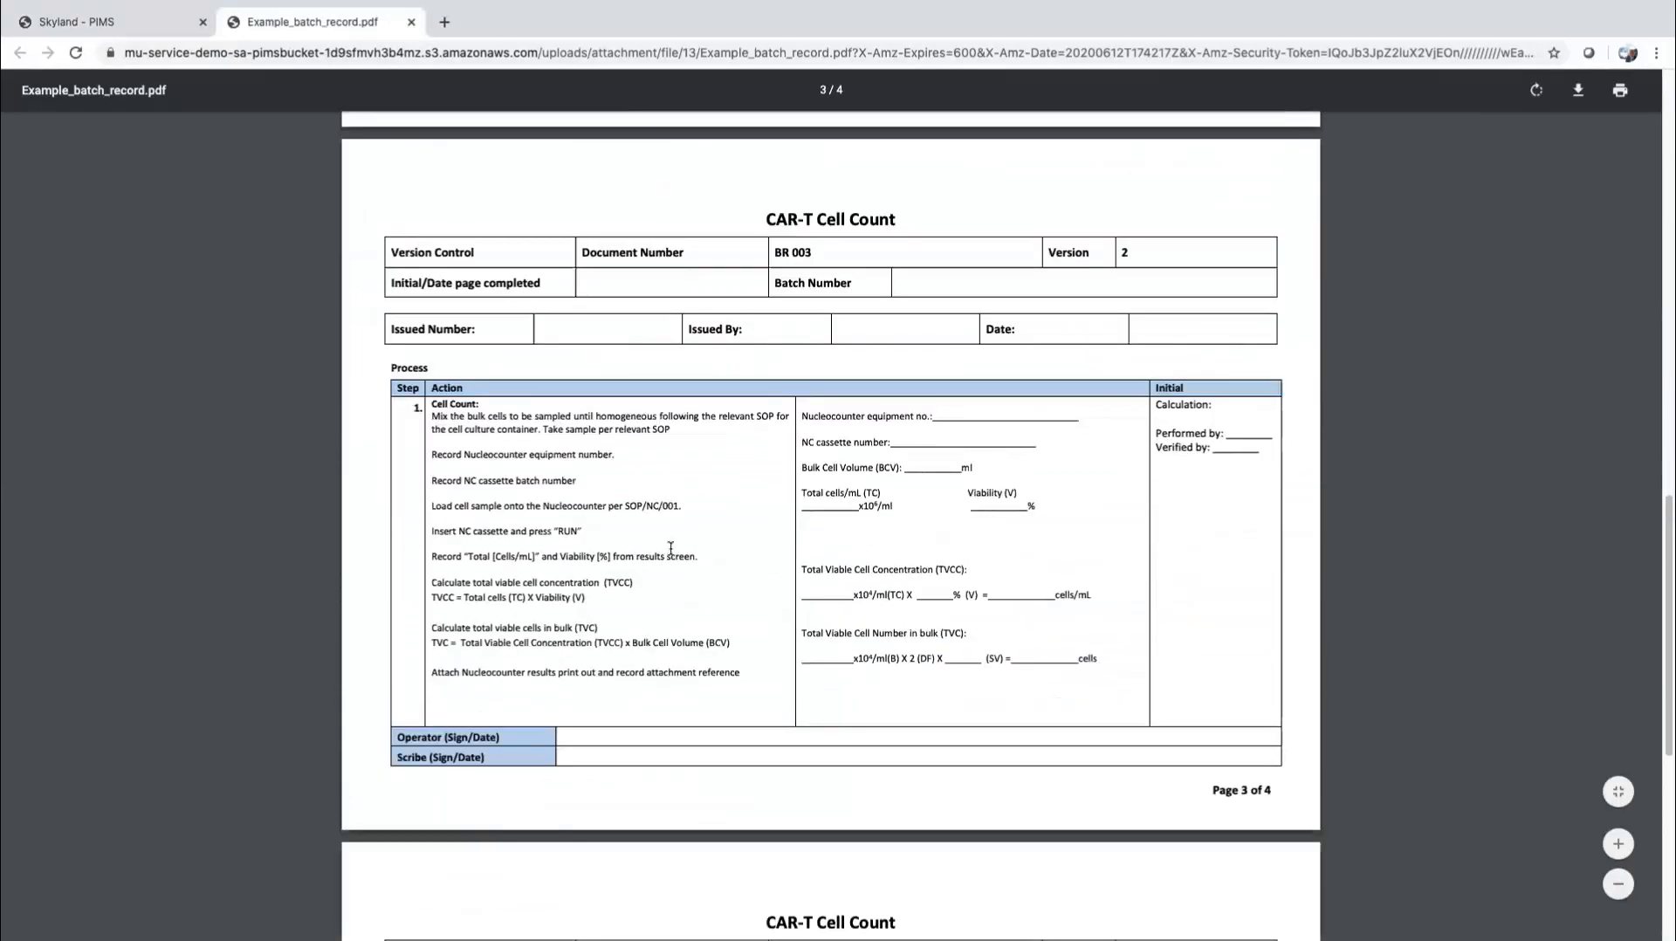
left_click(157, 24)
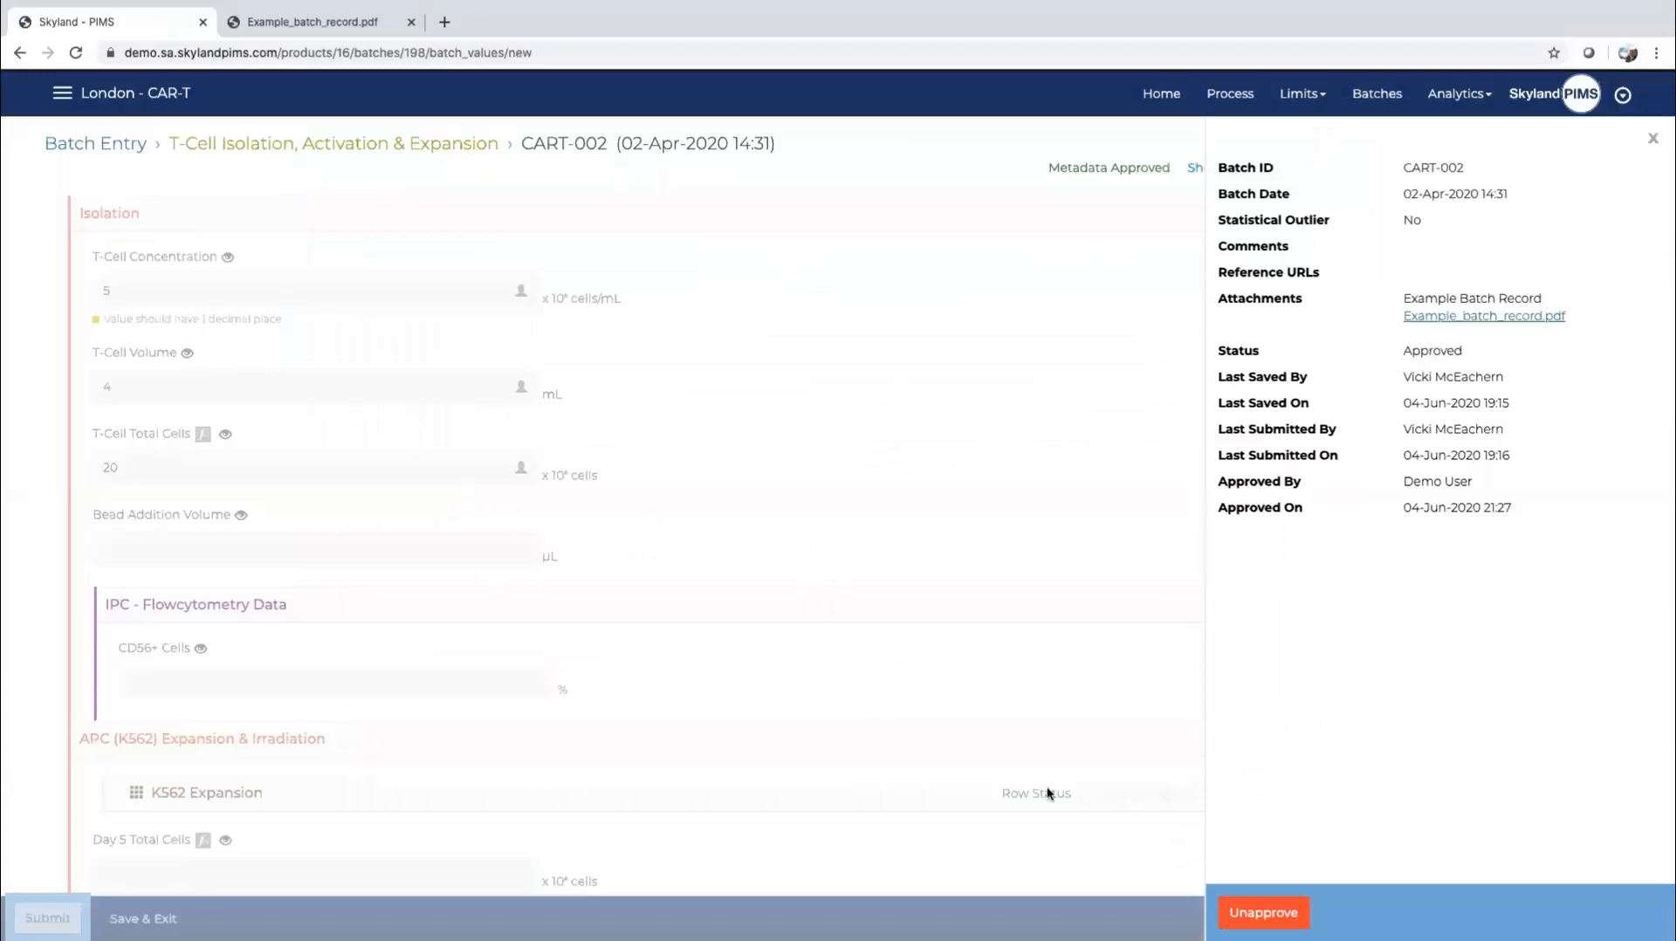
left_click(1656, 139)
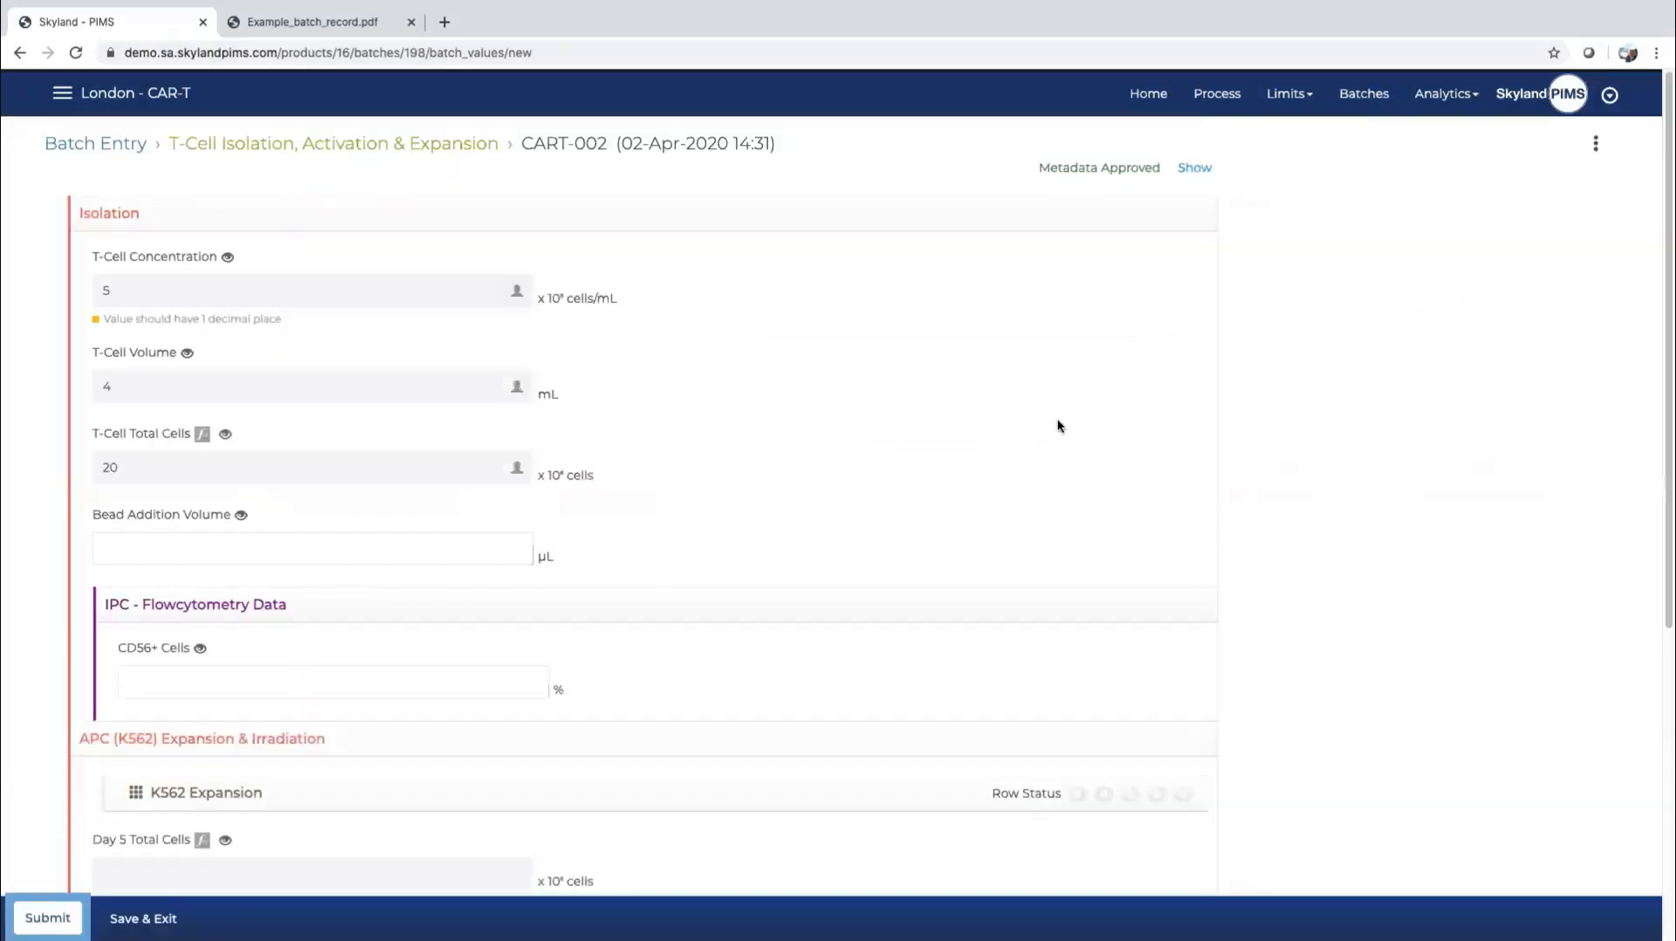
Step: Submit the batch values of CART-002, dismiss the notice, and view the batch data download and import options
left_click(61, 918)
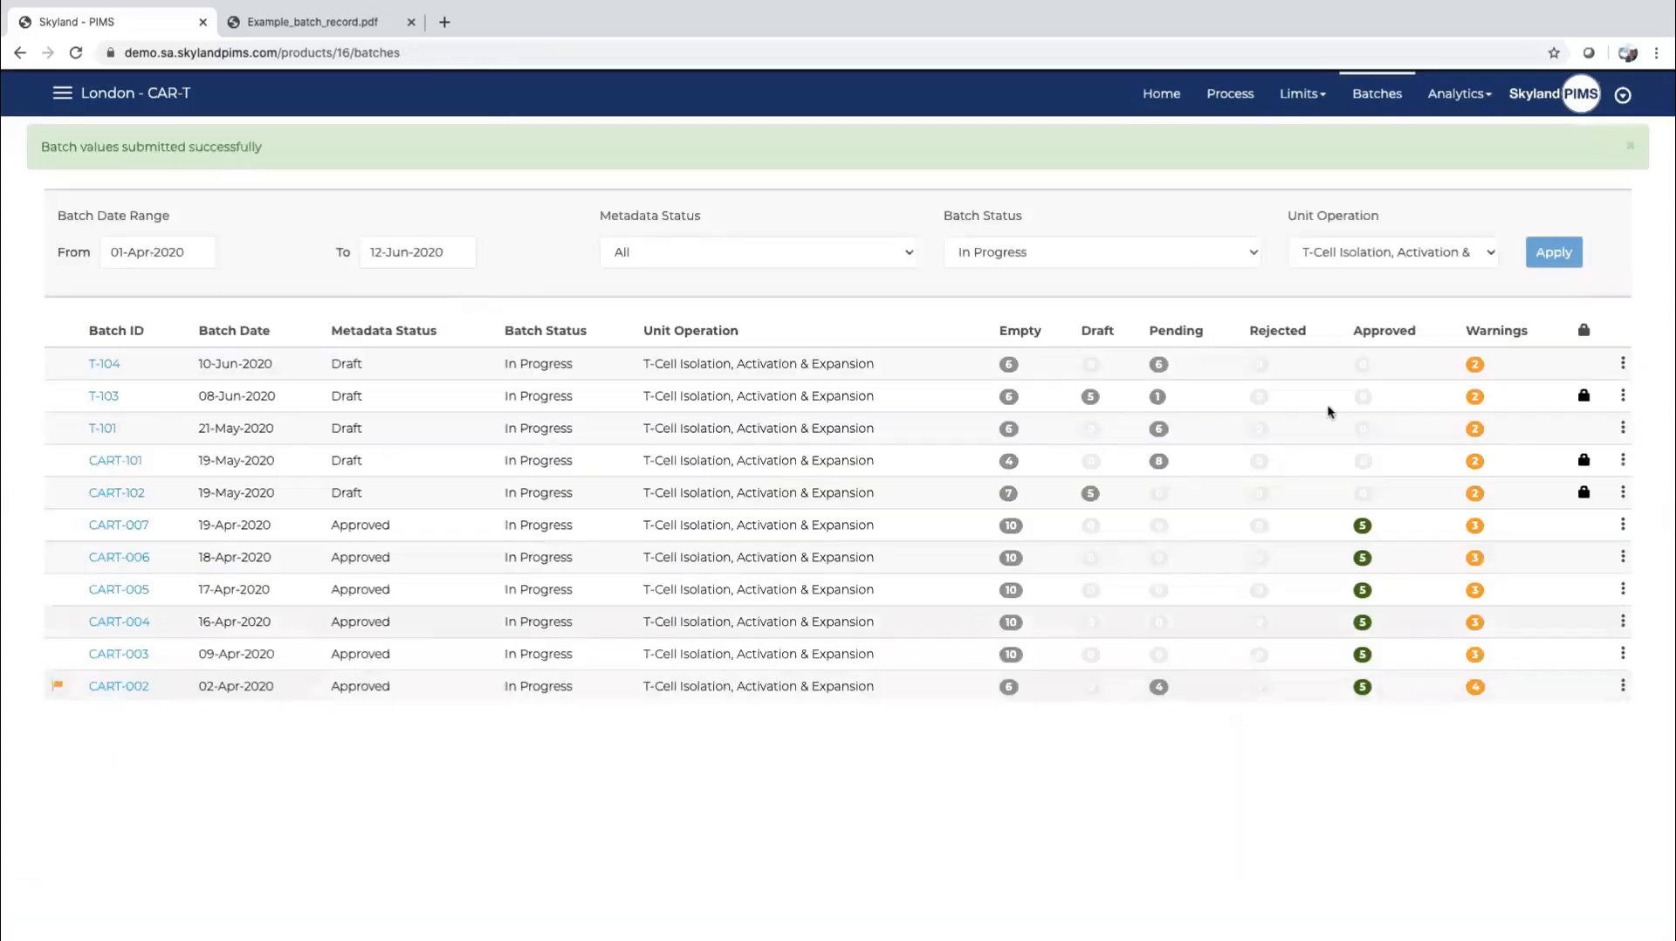
left_click(1629, 146)
left_click(1624, 153)
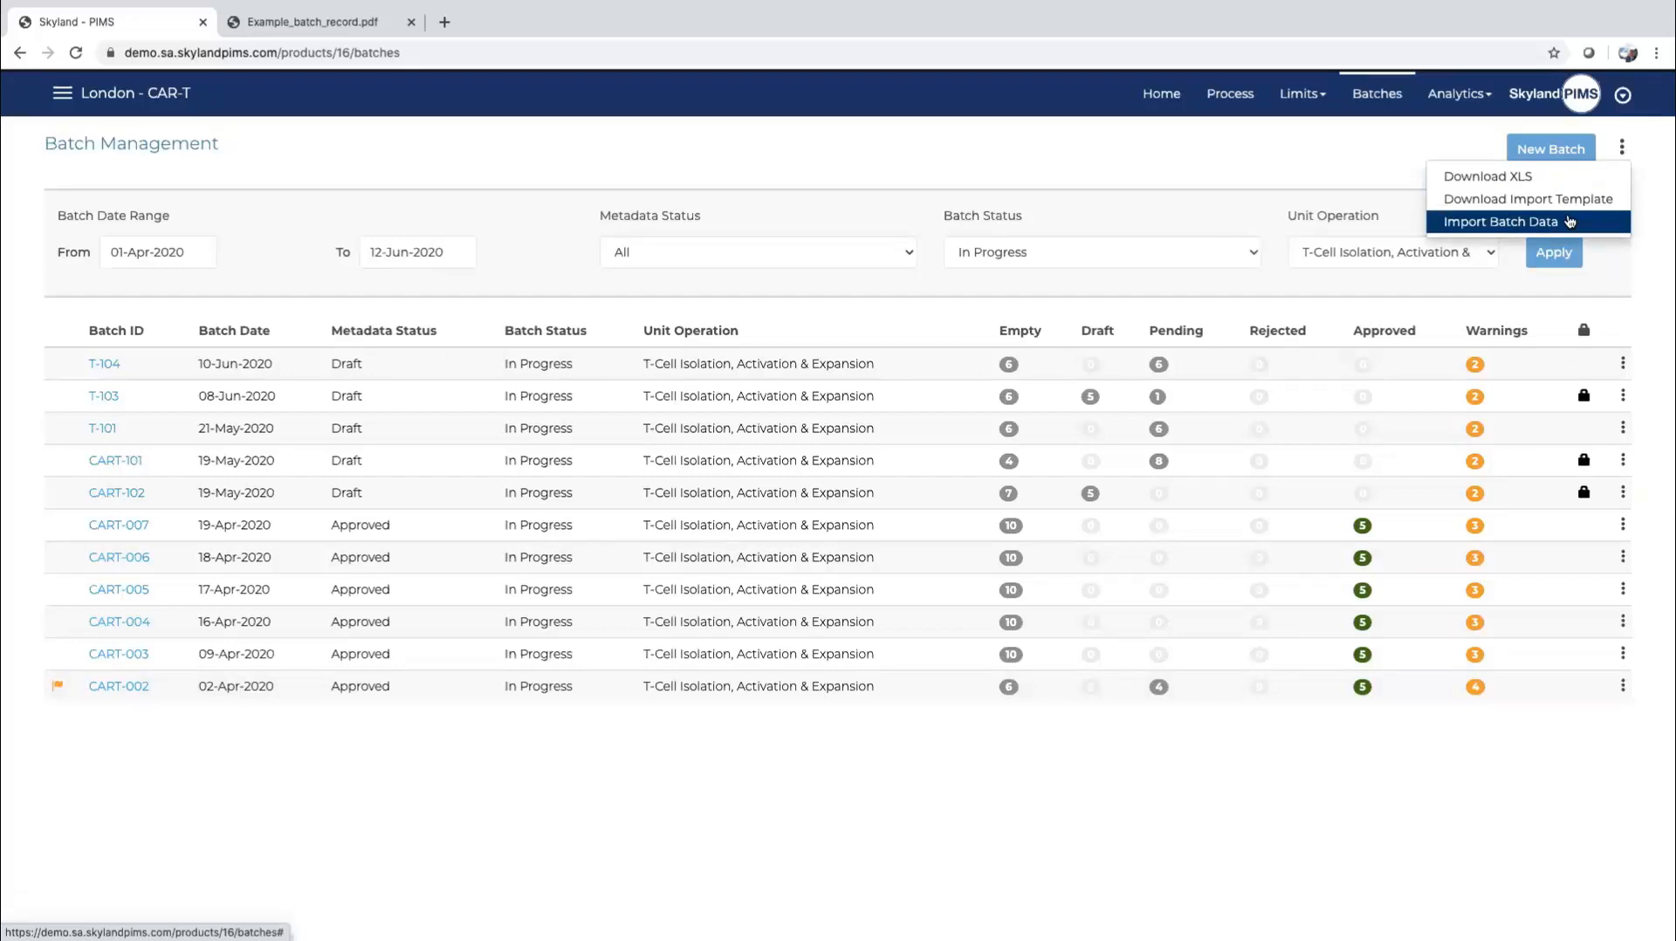
Step: Open the Continuous Line Plot analytics and set its chart type to Batch
left_click(1454, 93)
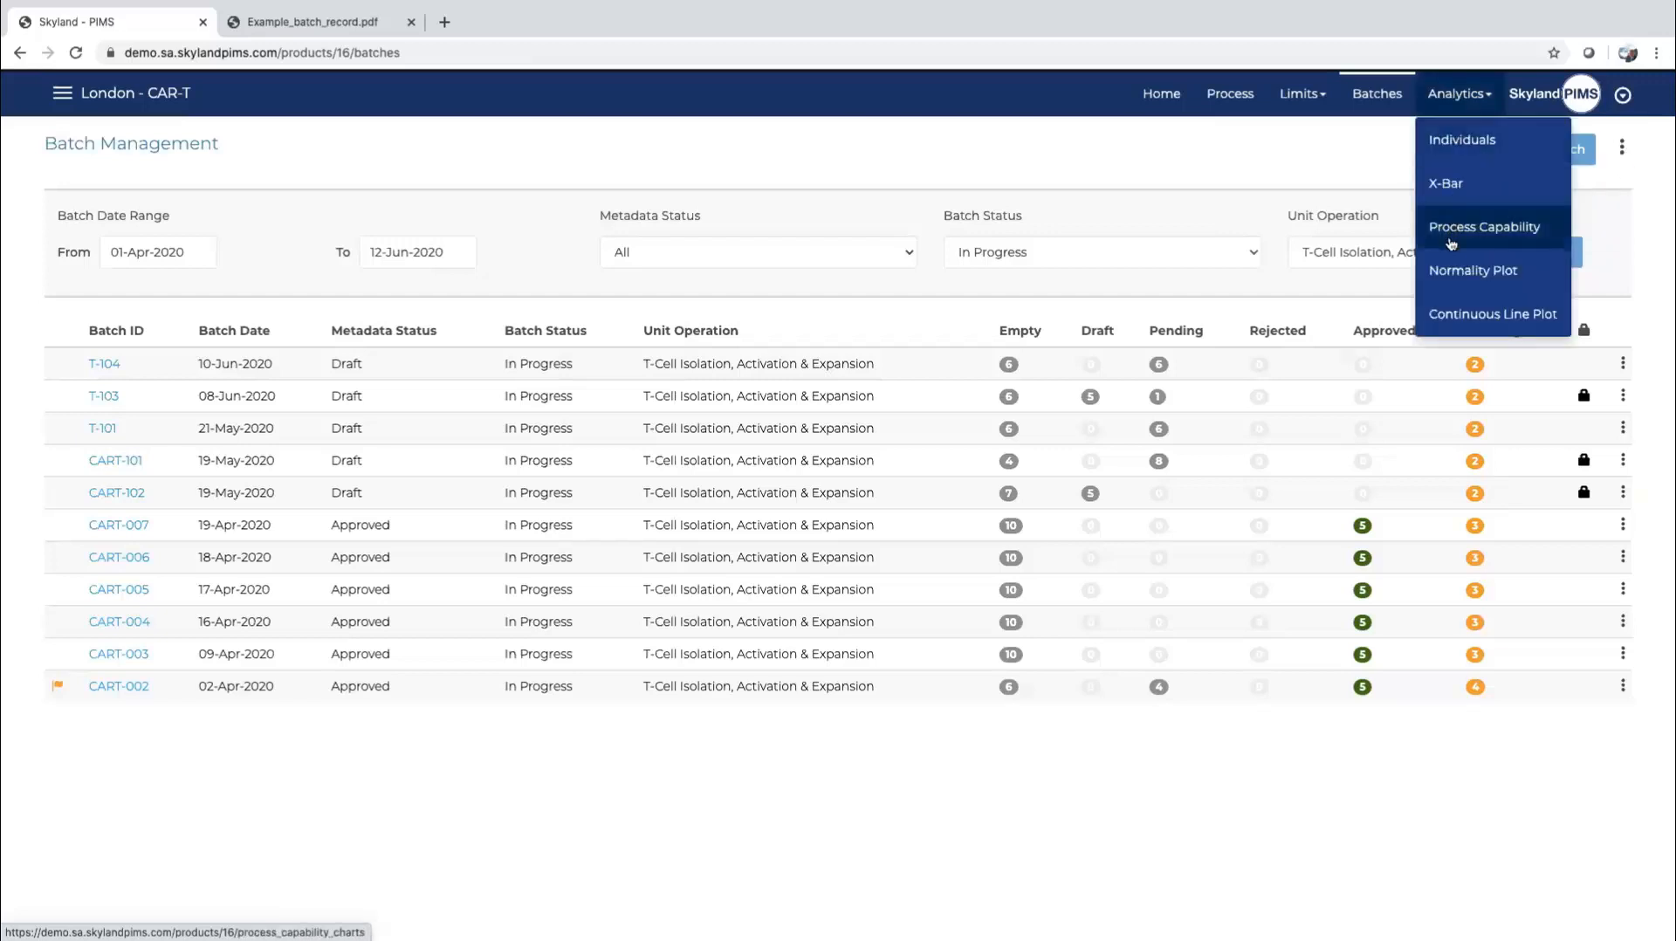
left_click(1451, 312)
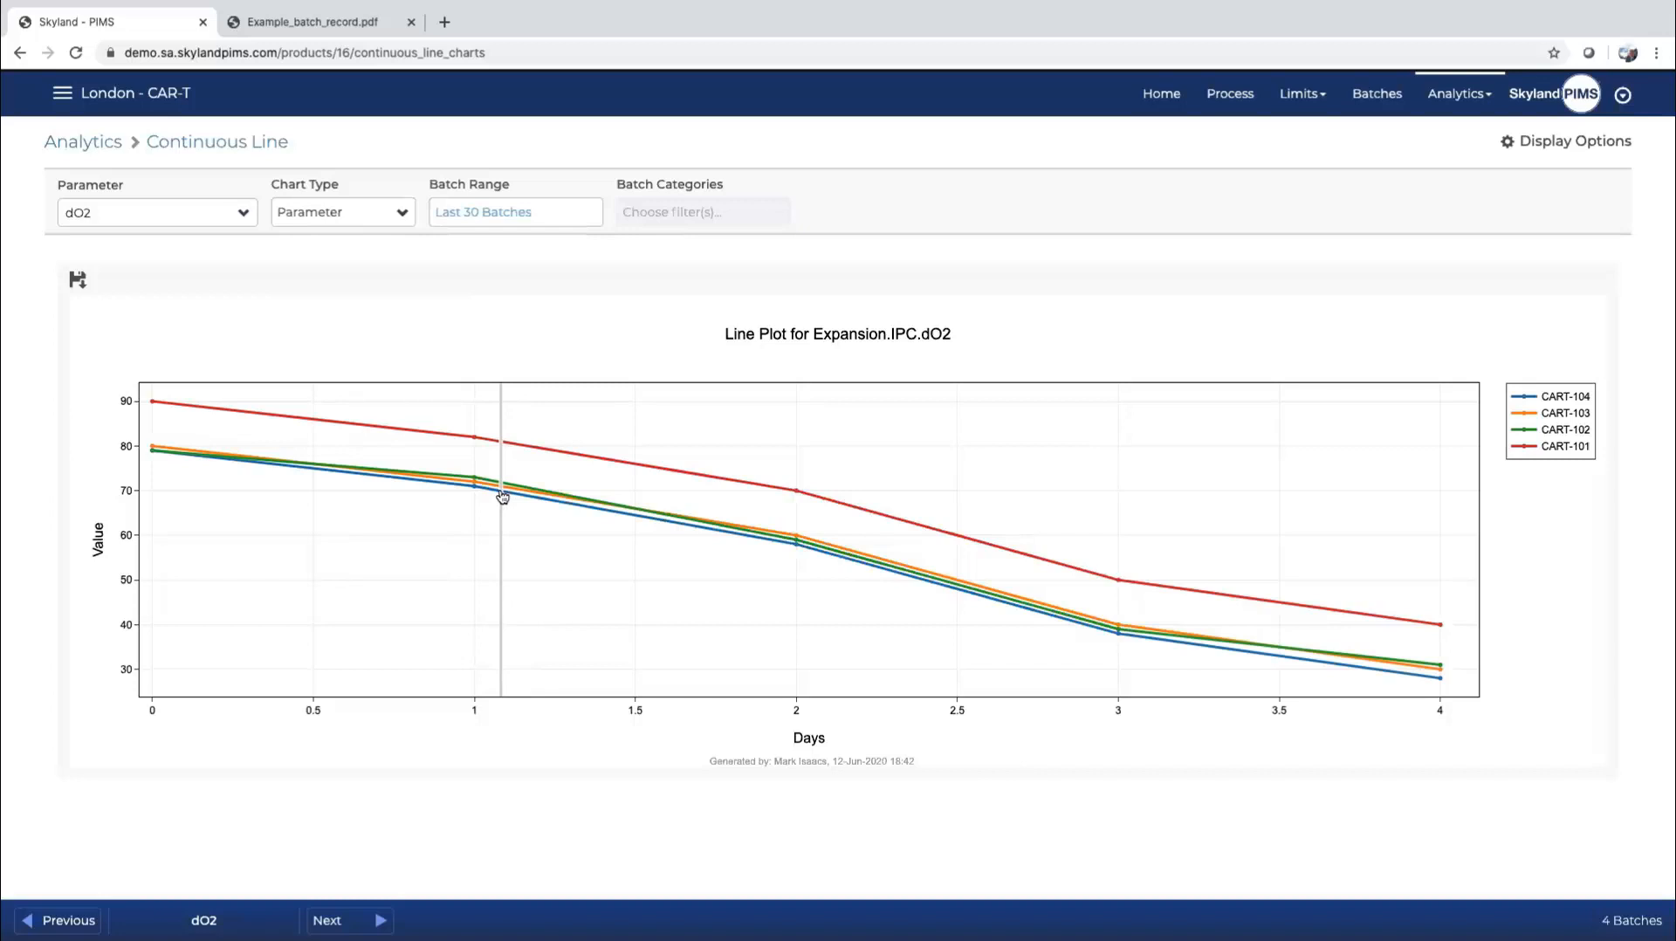
left_click(398, 214)
left_click(381, 230)
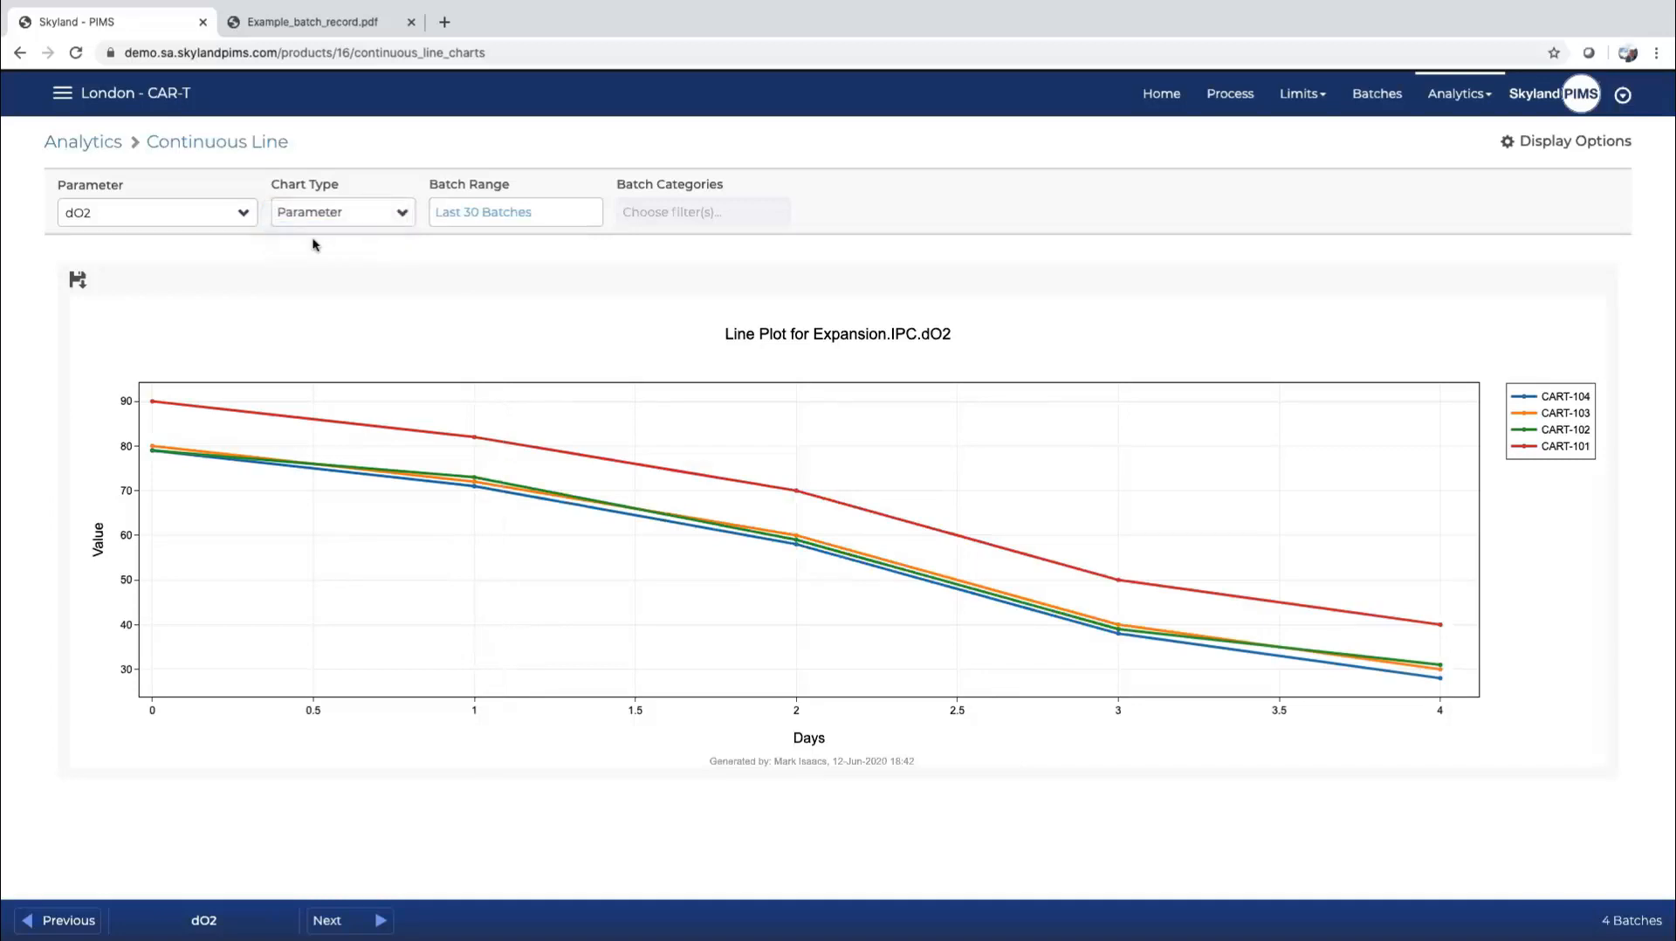
Step: Add the pH and Glucose Concentration parameters from the Expansion IPC table to the dO2 batch line plot
left_click(244, 212)
left_click(116, 421)
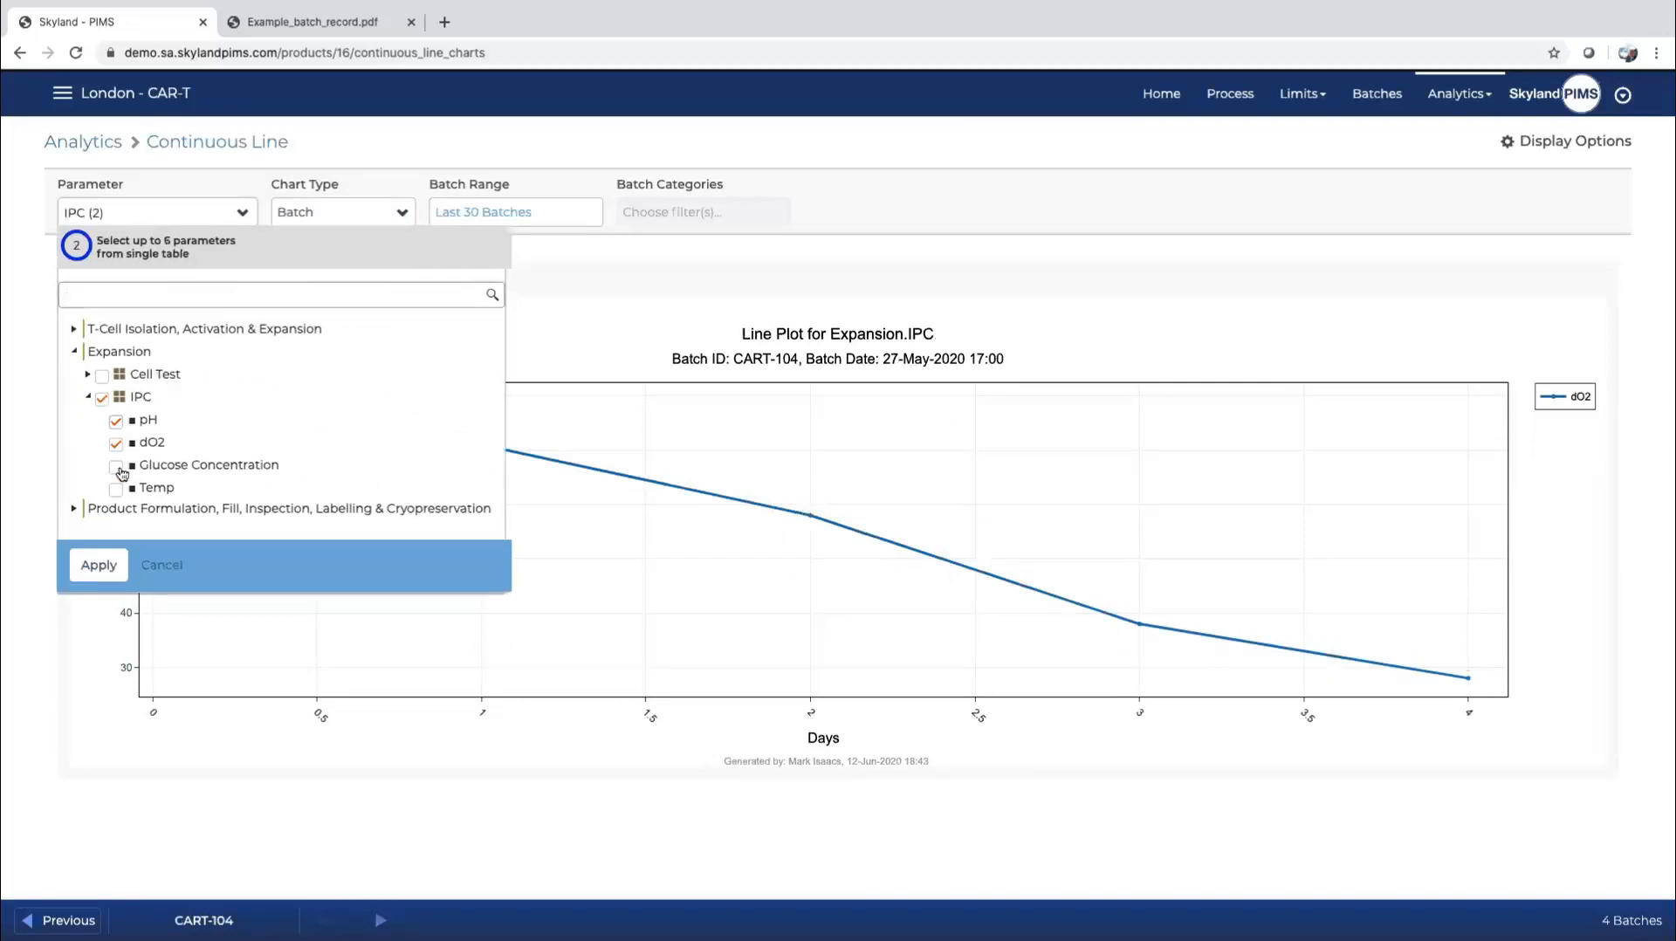
left_click(116, 469)
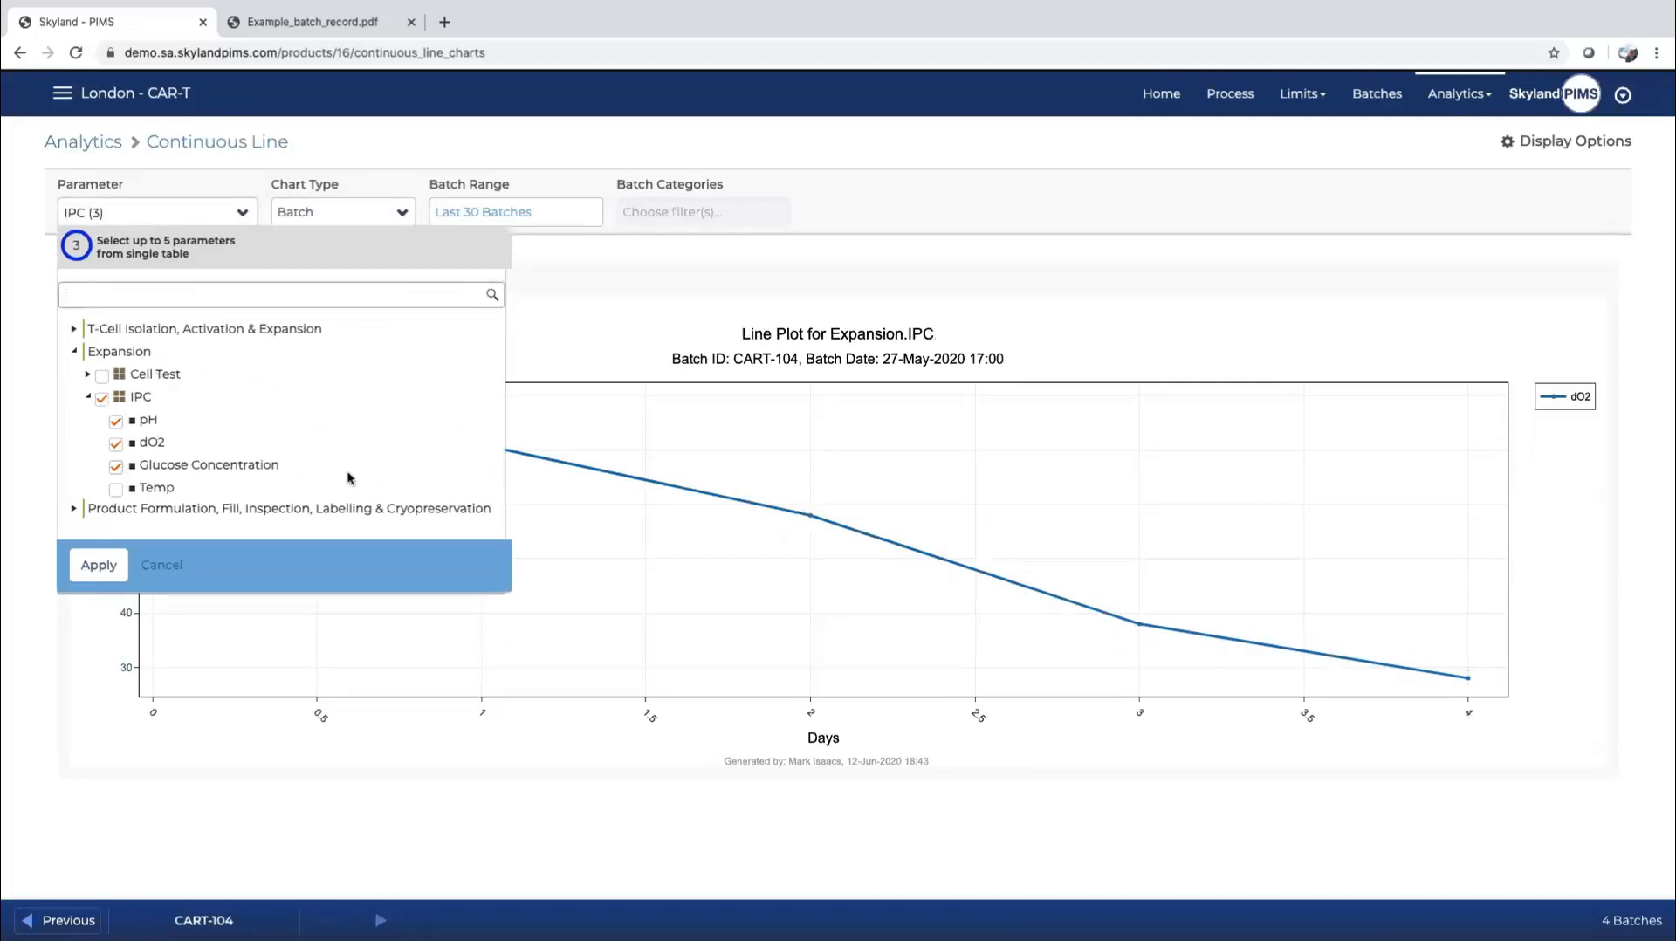
left_click(100, 566)
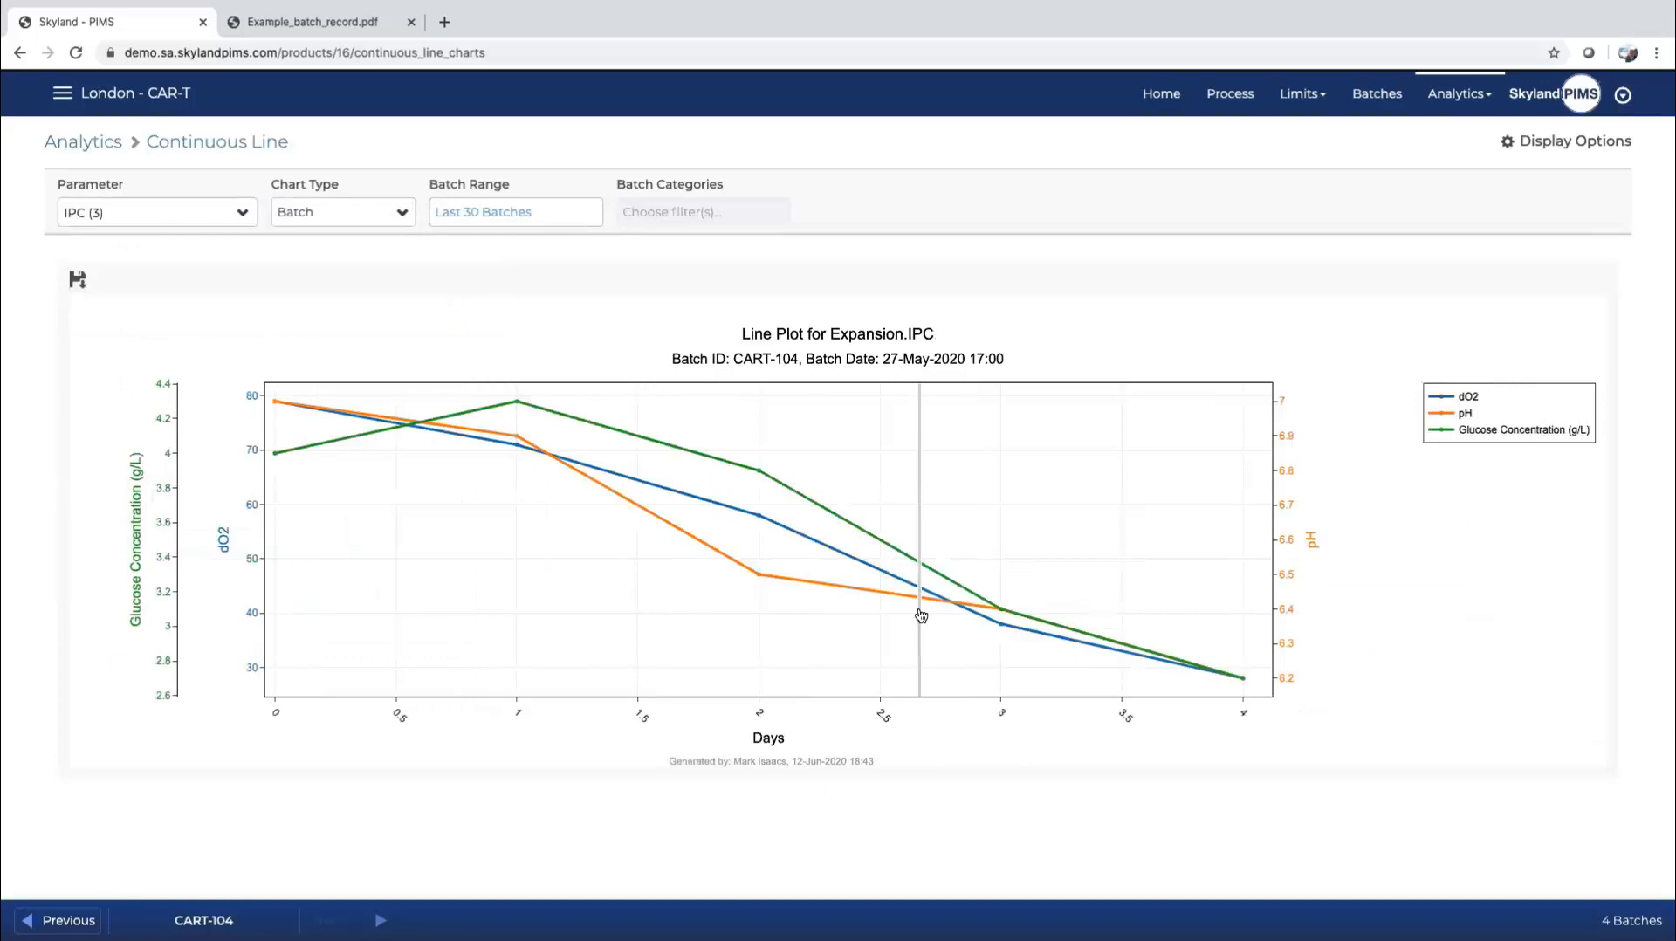
Step: Open the Individuals analytics and chart the Transduction Efficiency parameter from the Transduction step
left_click(1463, 98)
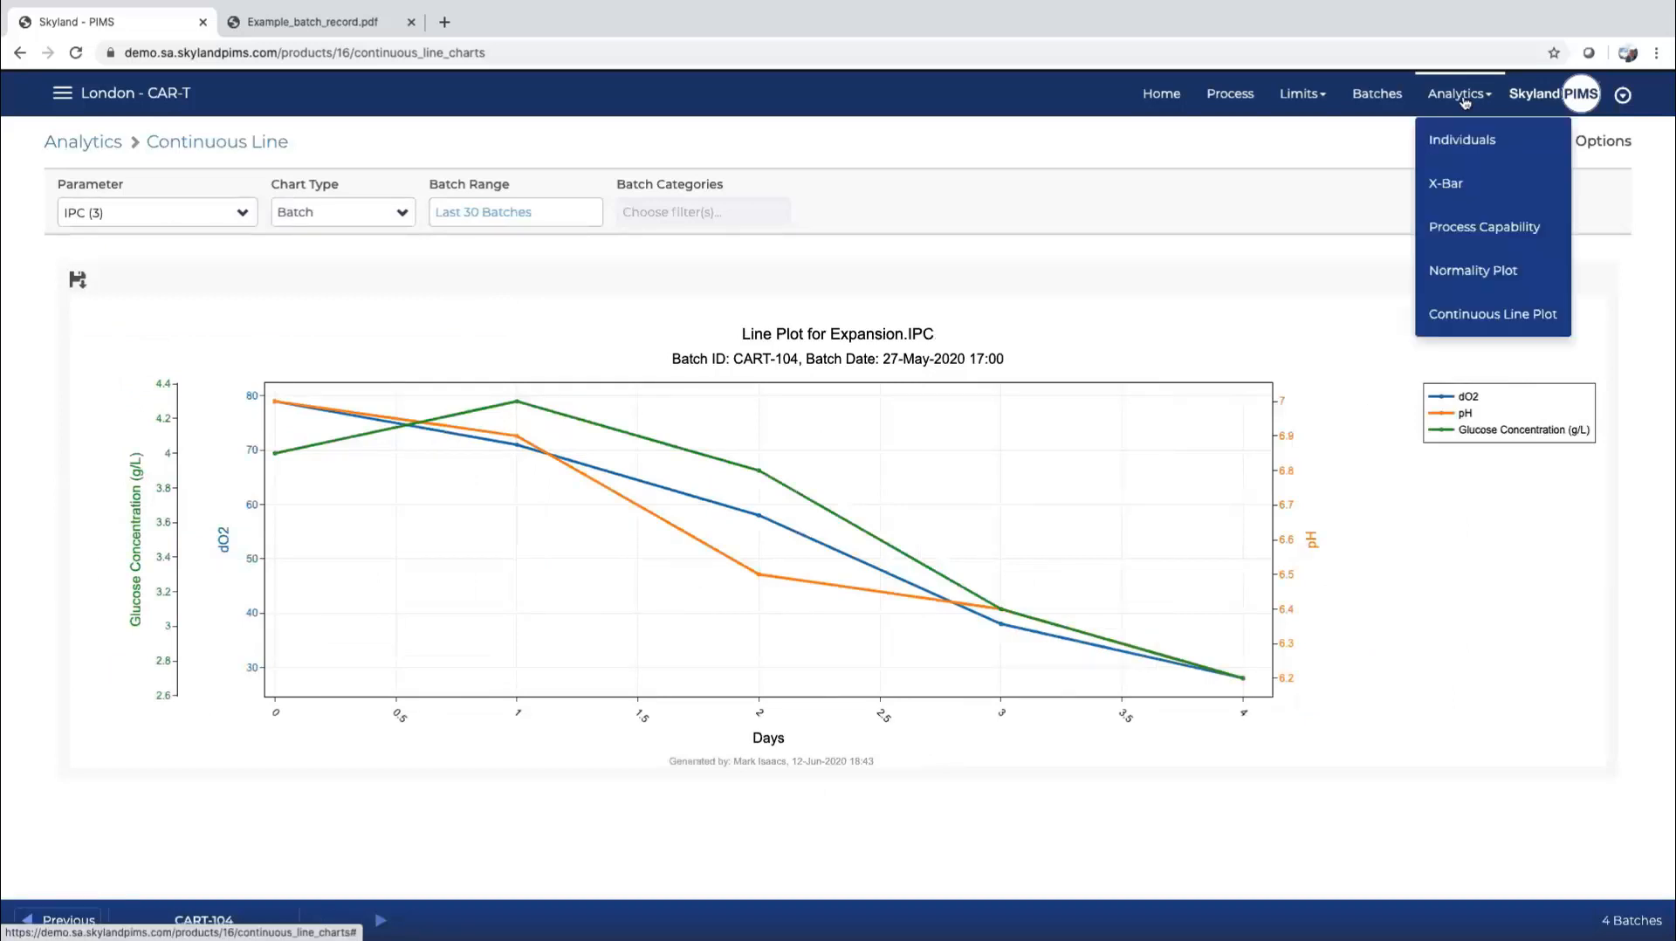
left_click(1459, 140)
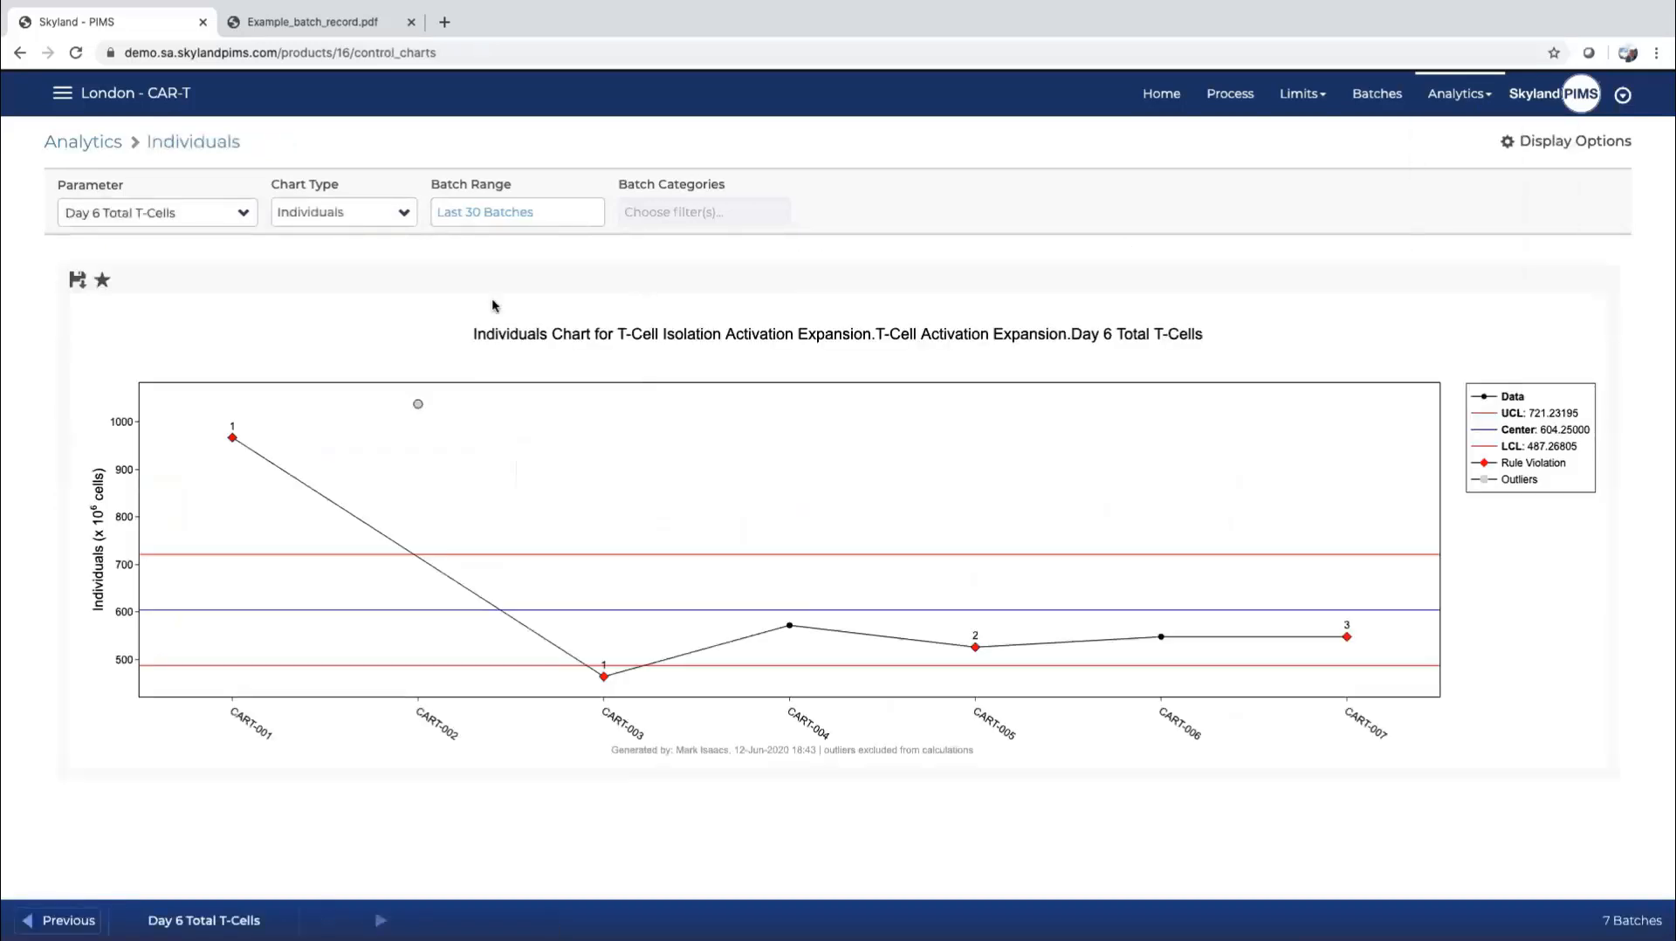
left_click(242, 215)
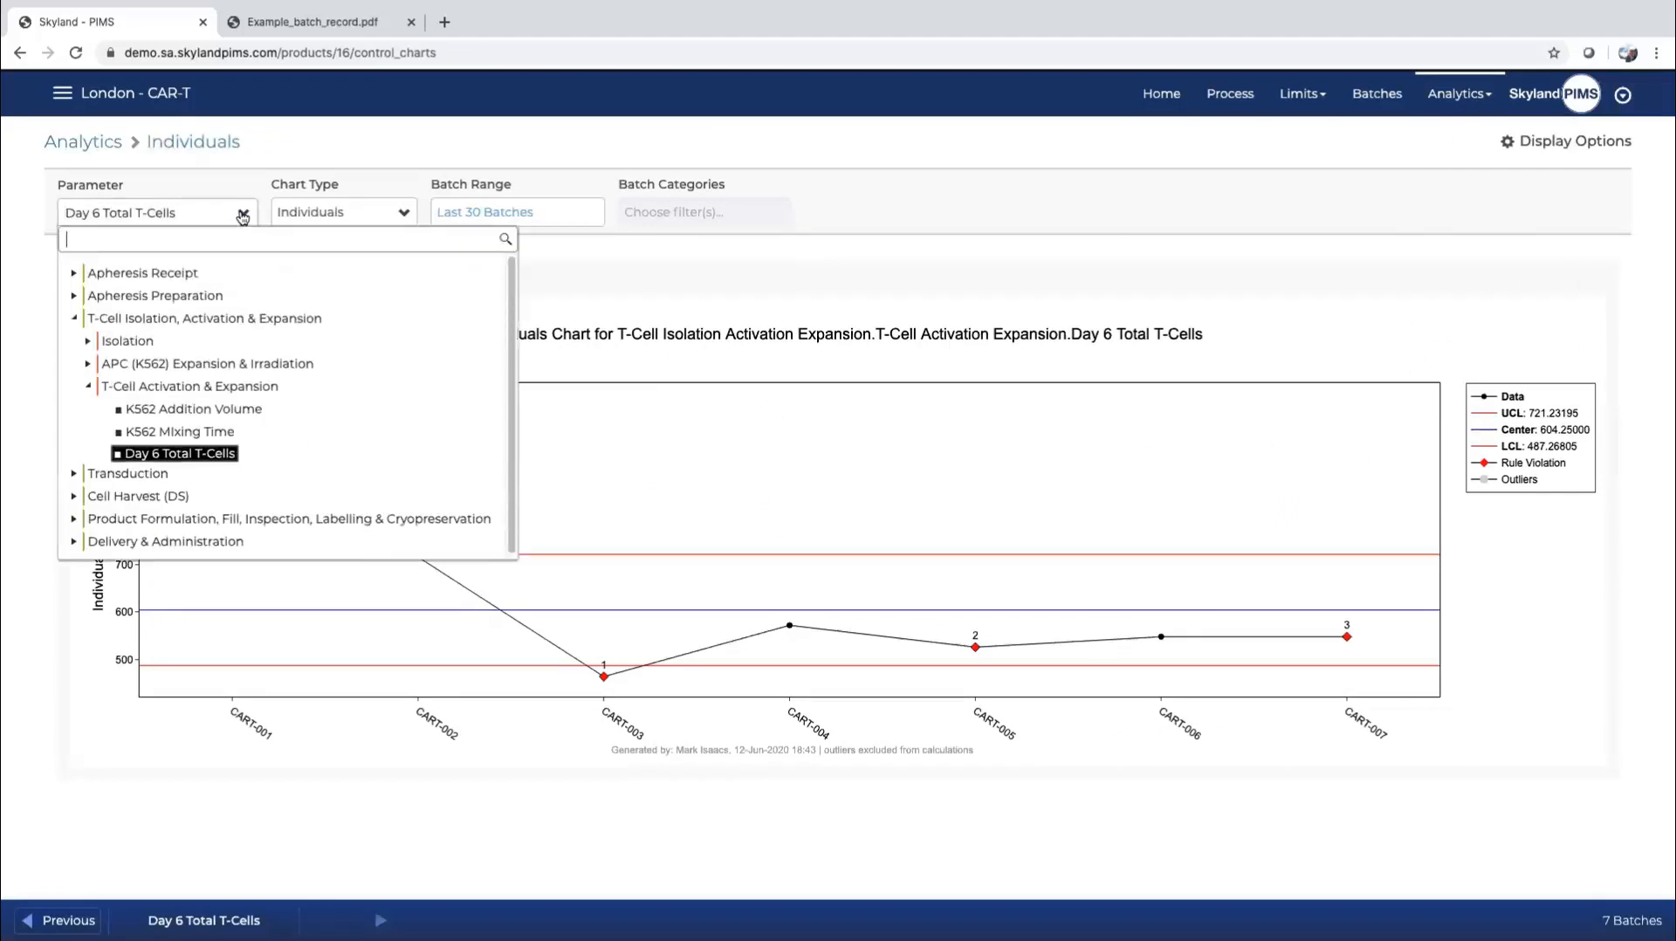
left_click(74, 473)
scroll(83, 476, "down", 1)
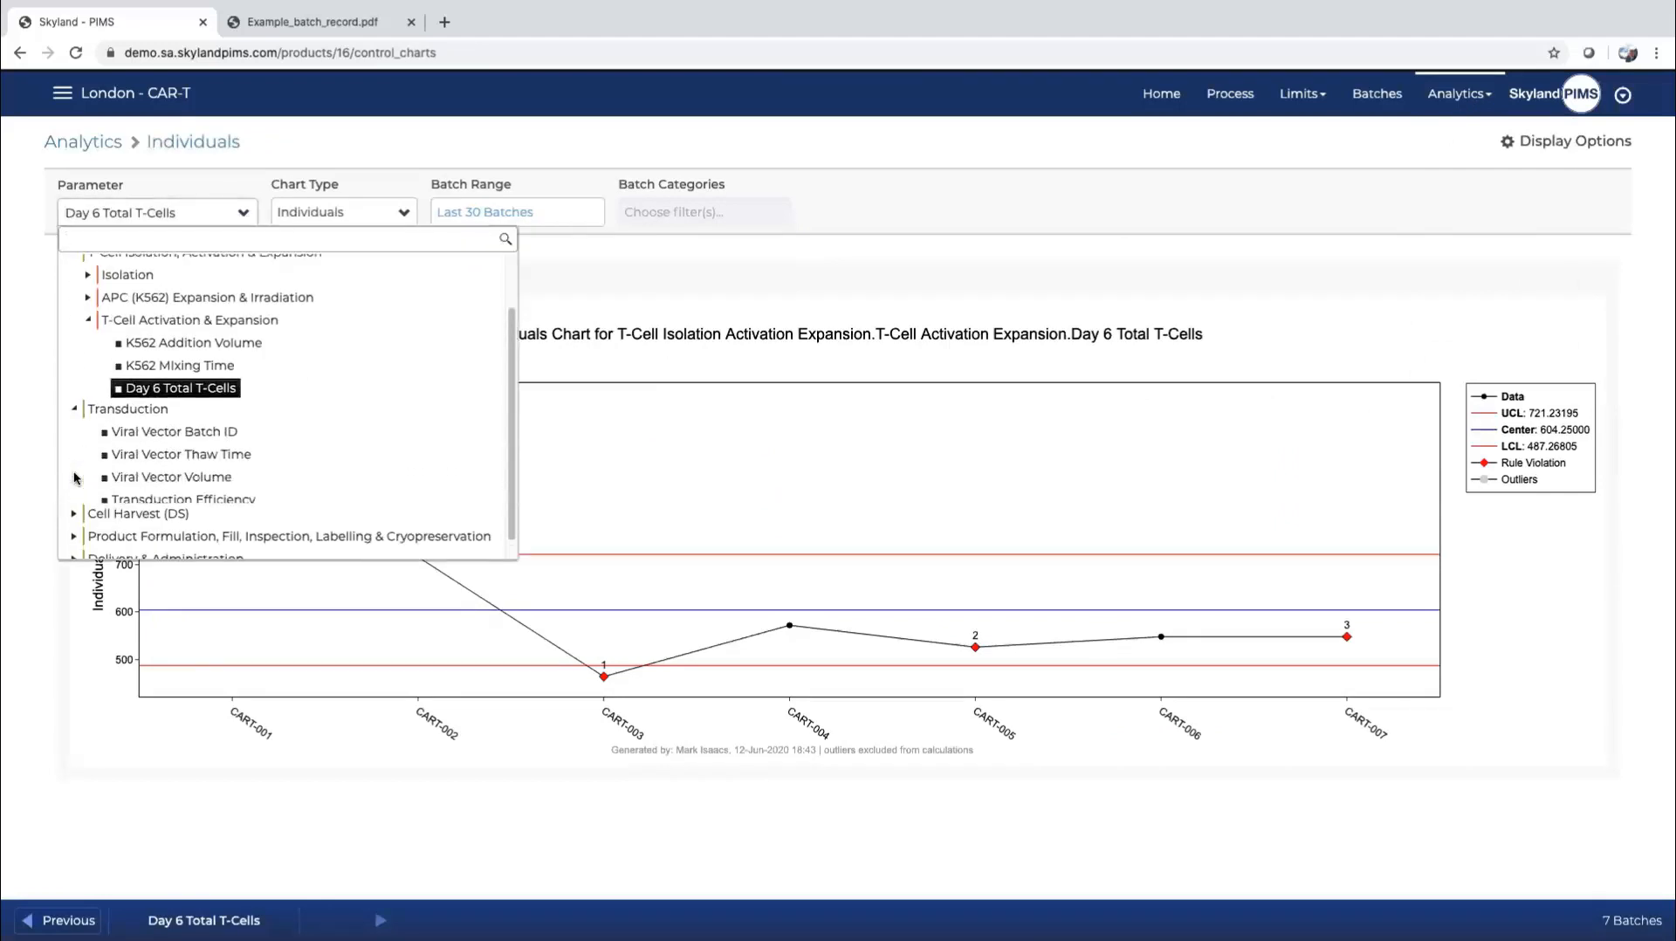
left_click(120, 473)
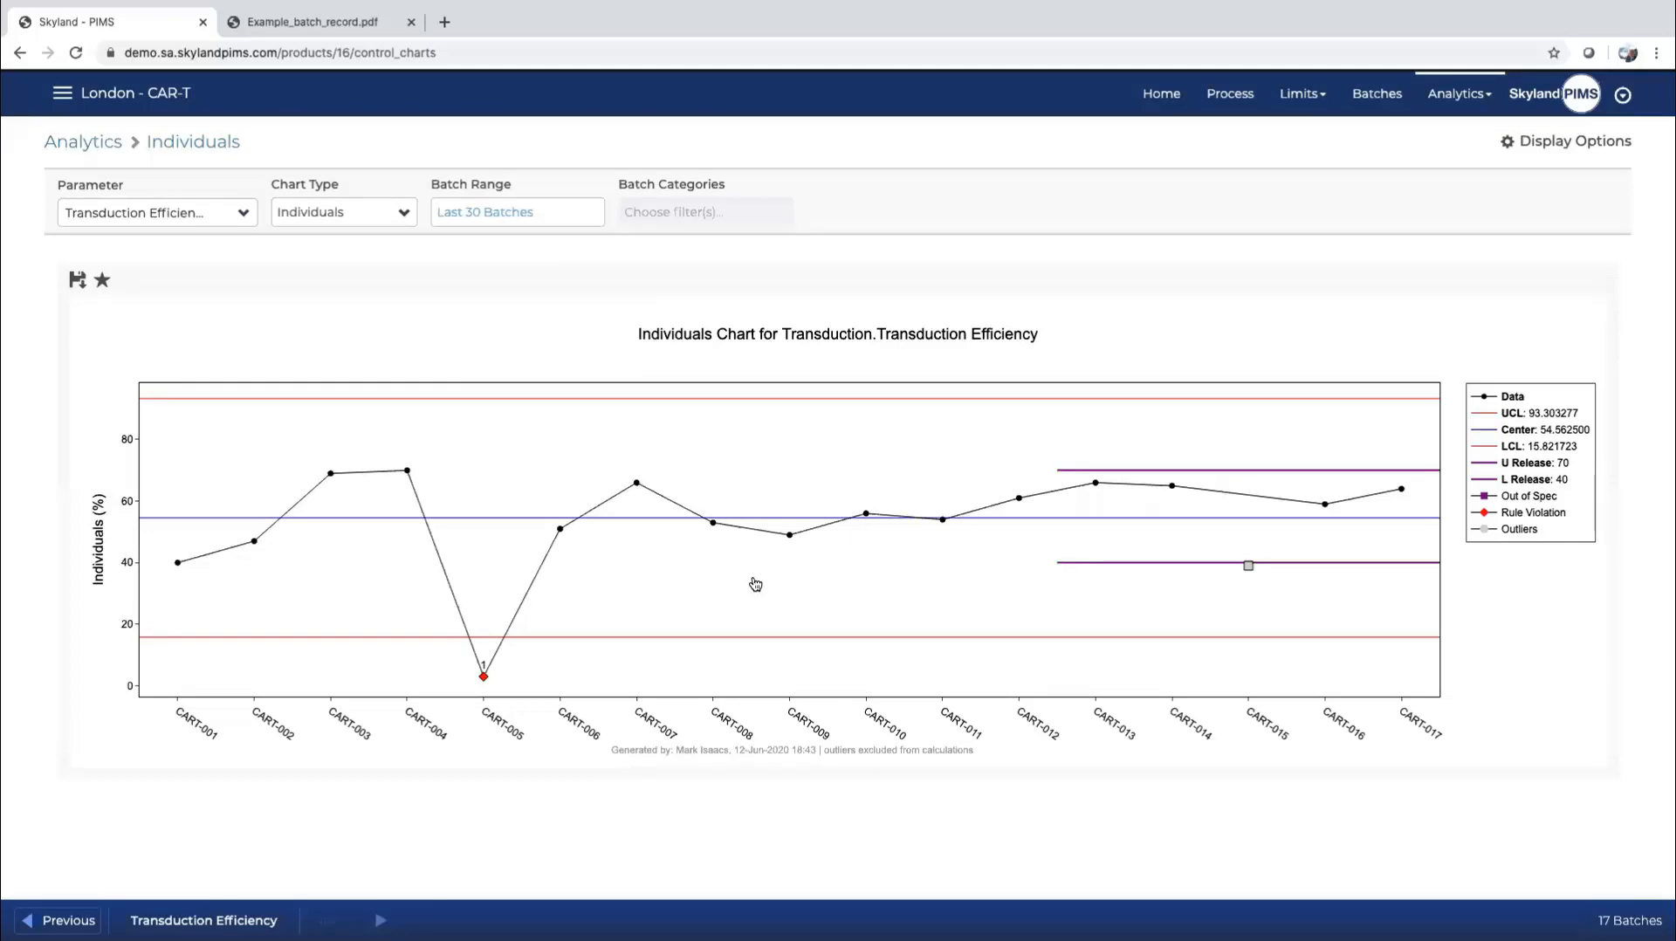
Step: Inspect the CART-005 rule violation point and review the chart's display options, closing them without changes
mouse_move(485, 679)
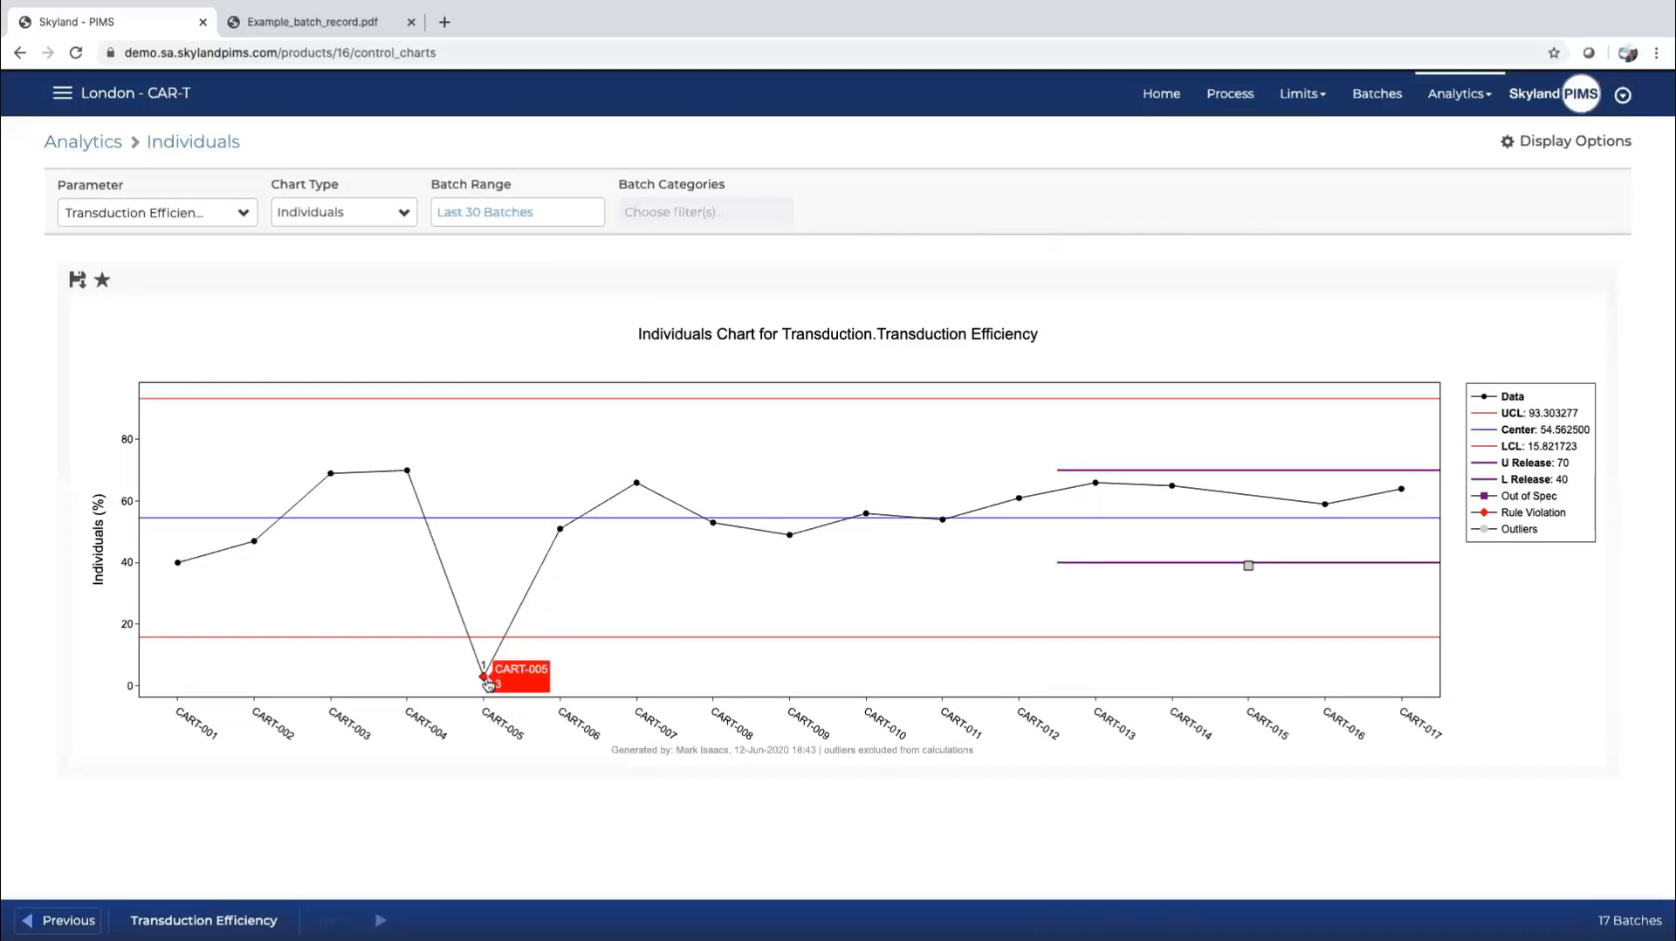
left_click(1564, 140)
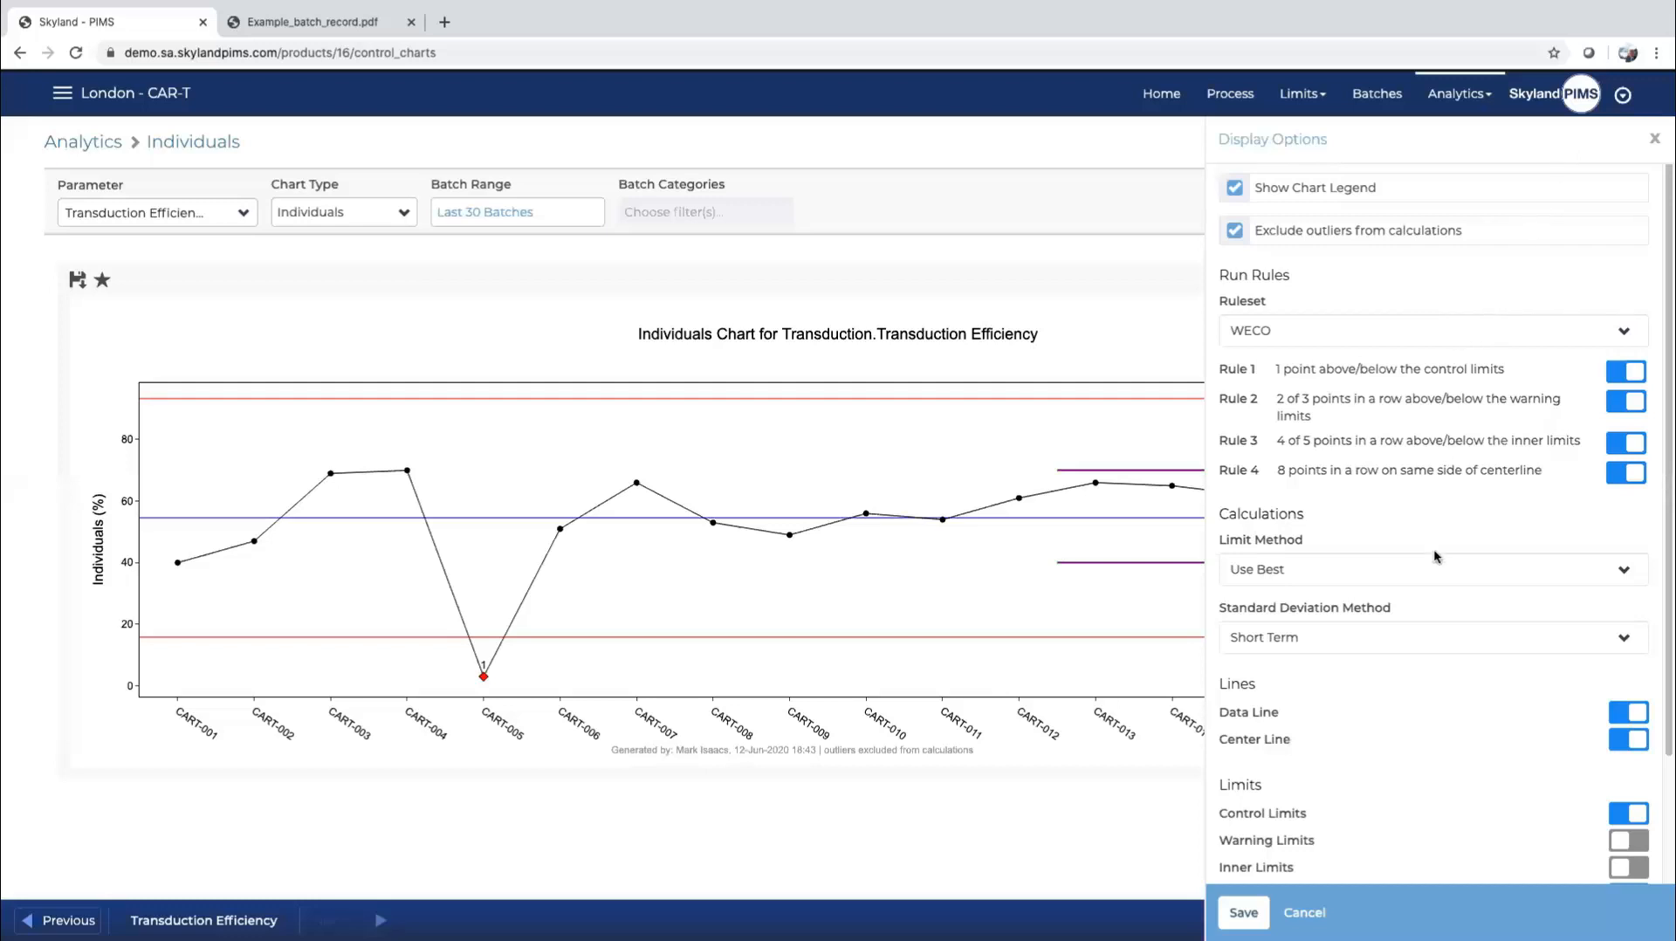
scroll(1432, 580, "down", 3)
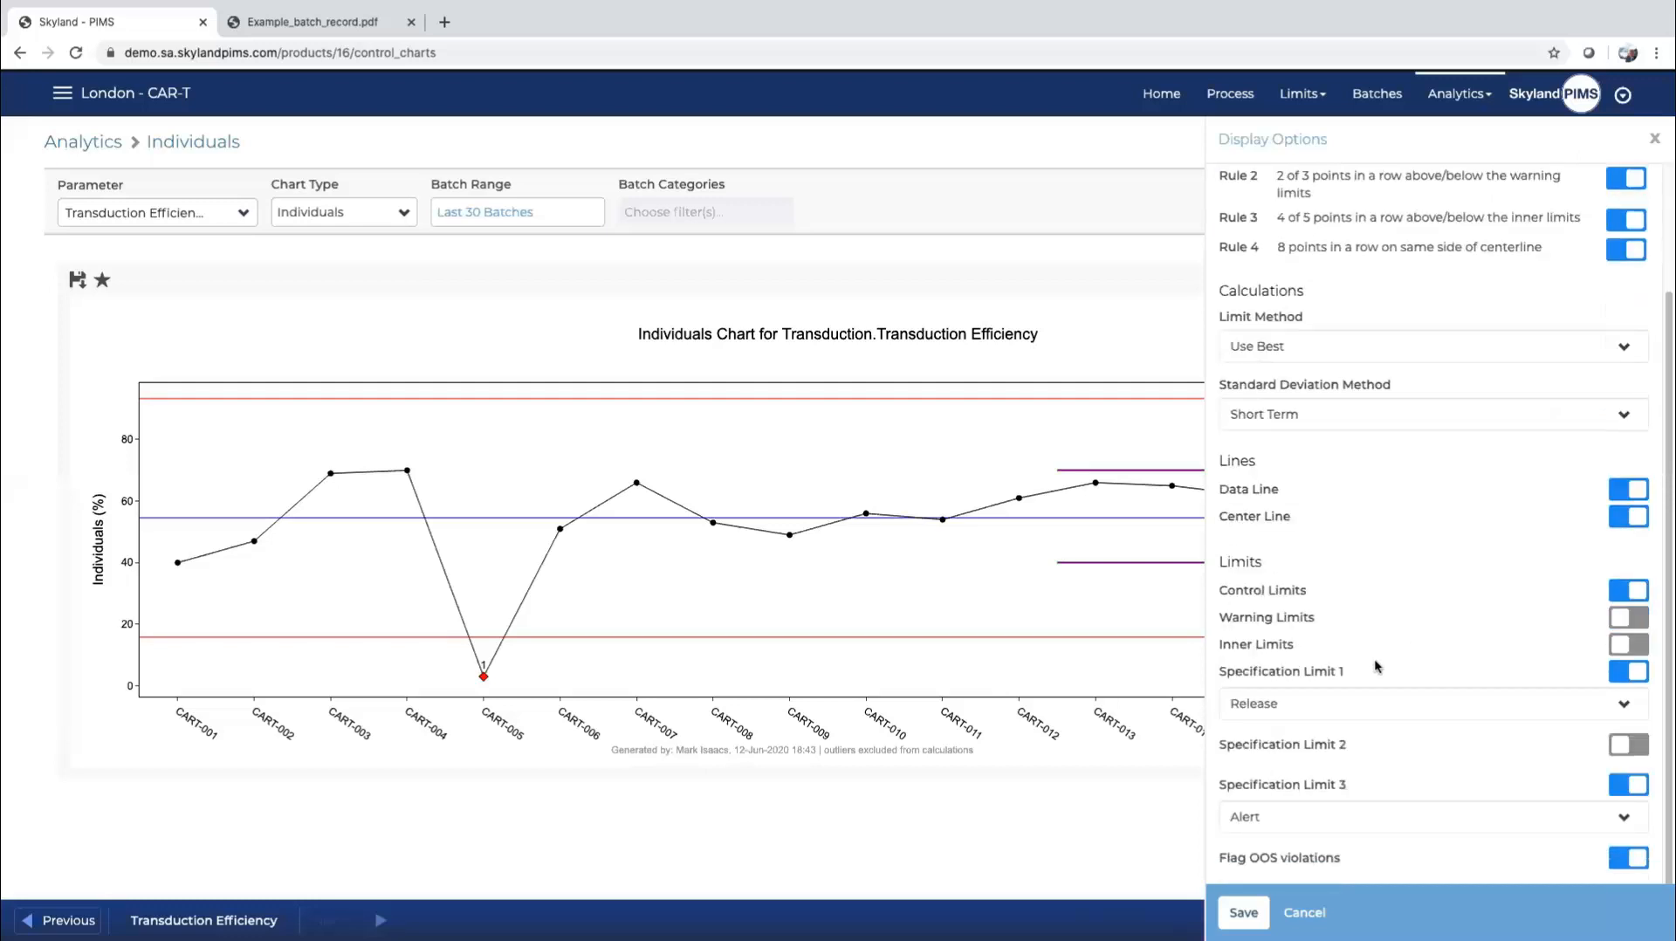
scroll(1374, 666, "down", 1)
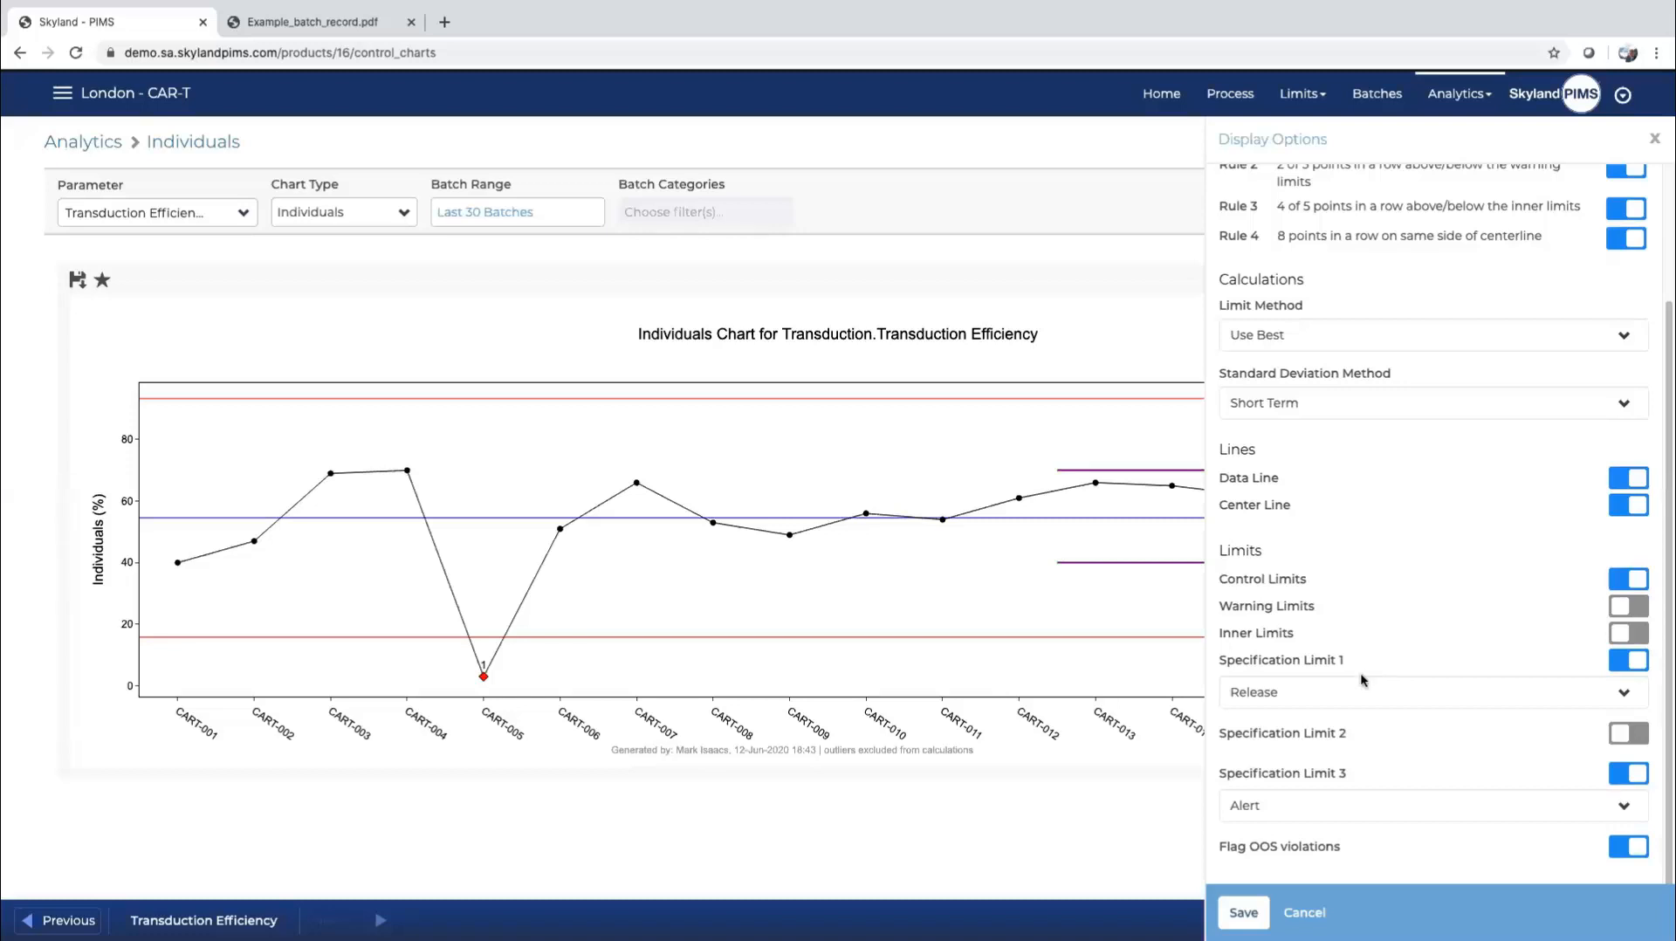
left_click(1302, 913)
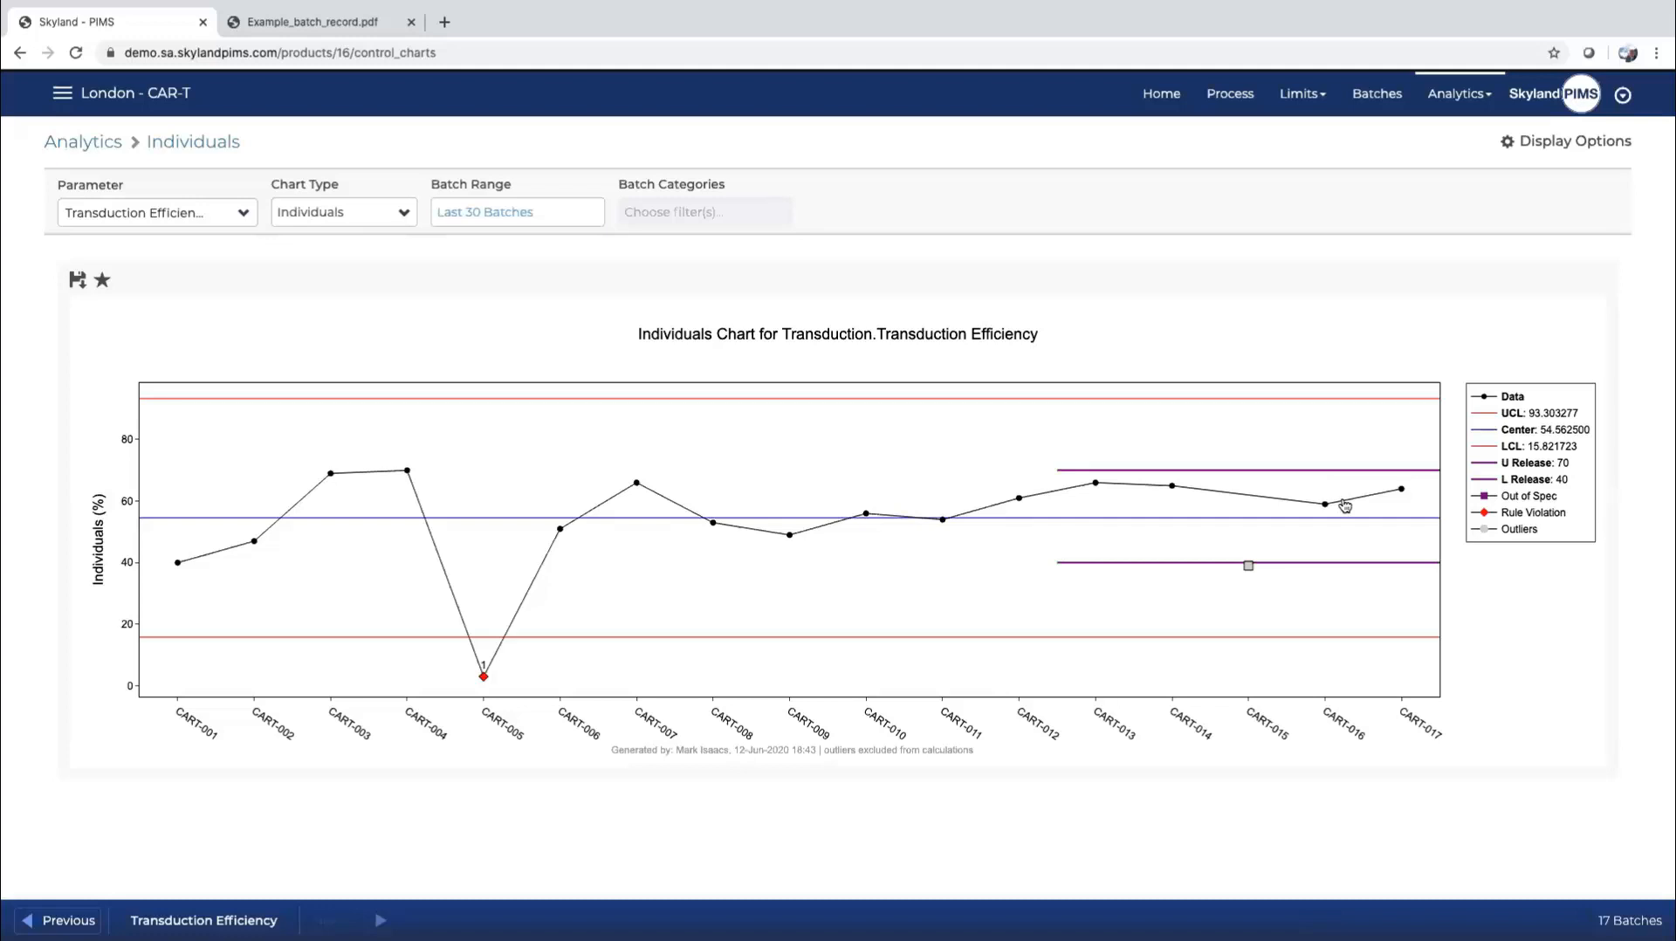
Step: Review the CART-015 outlier's specification limits, batch metadata and attached CD3_CD56_Flow.PNG, and close its details back on the chart
left_click(1249, 567)
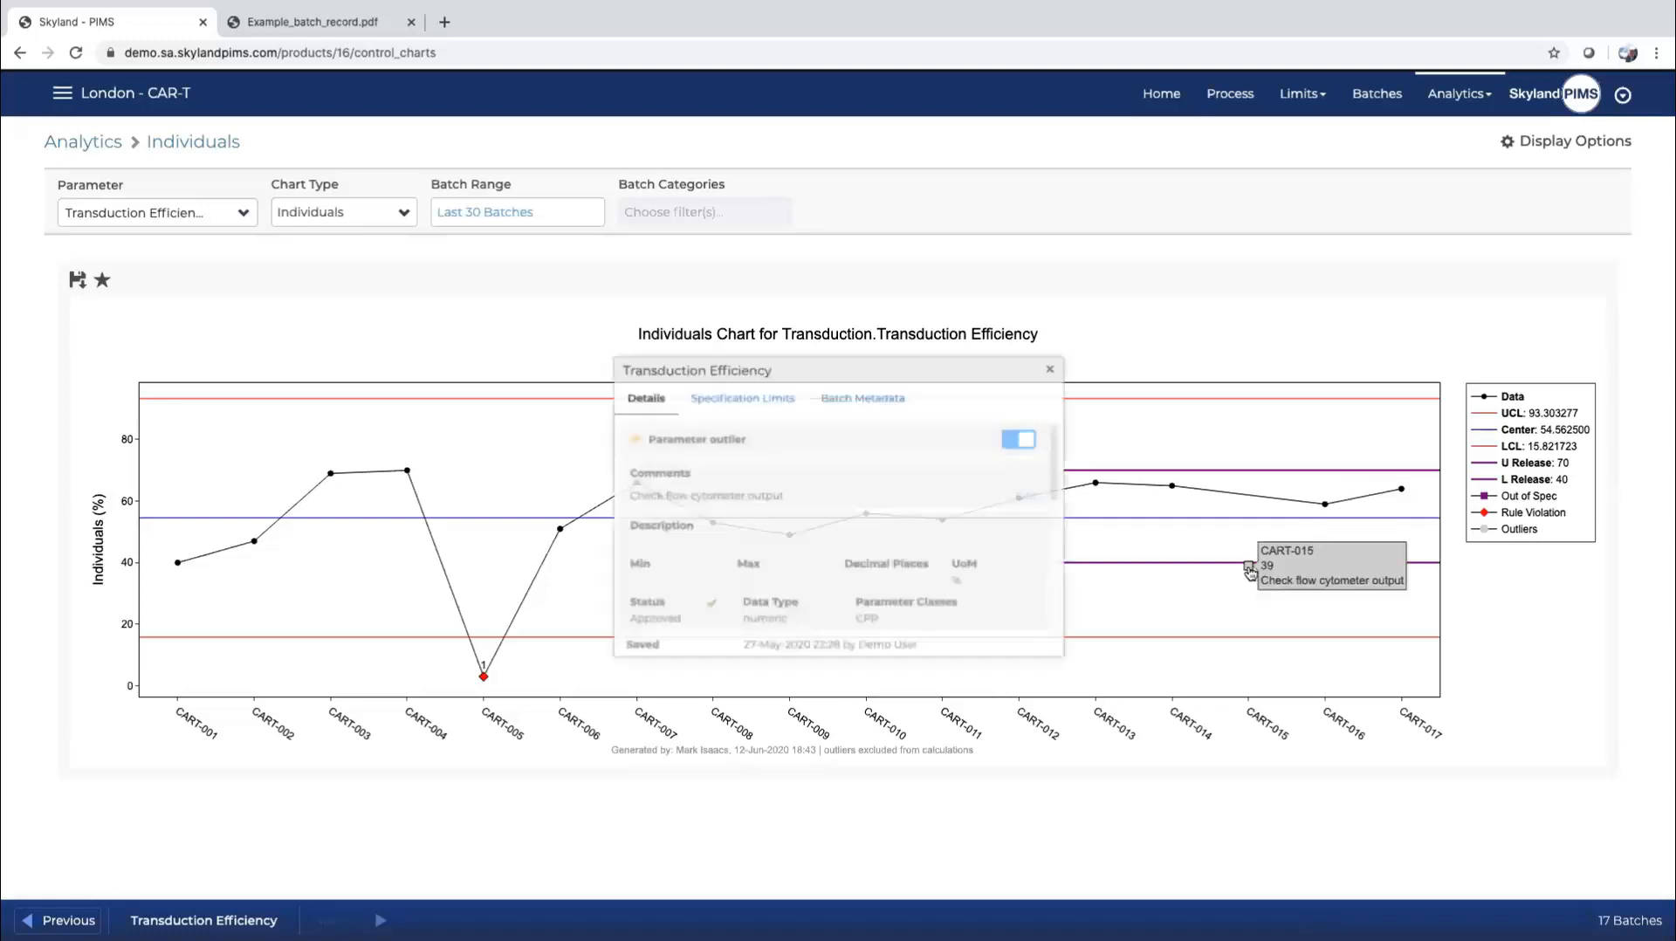
left_click(748, 384)
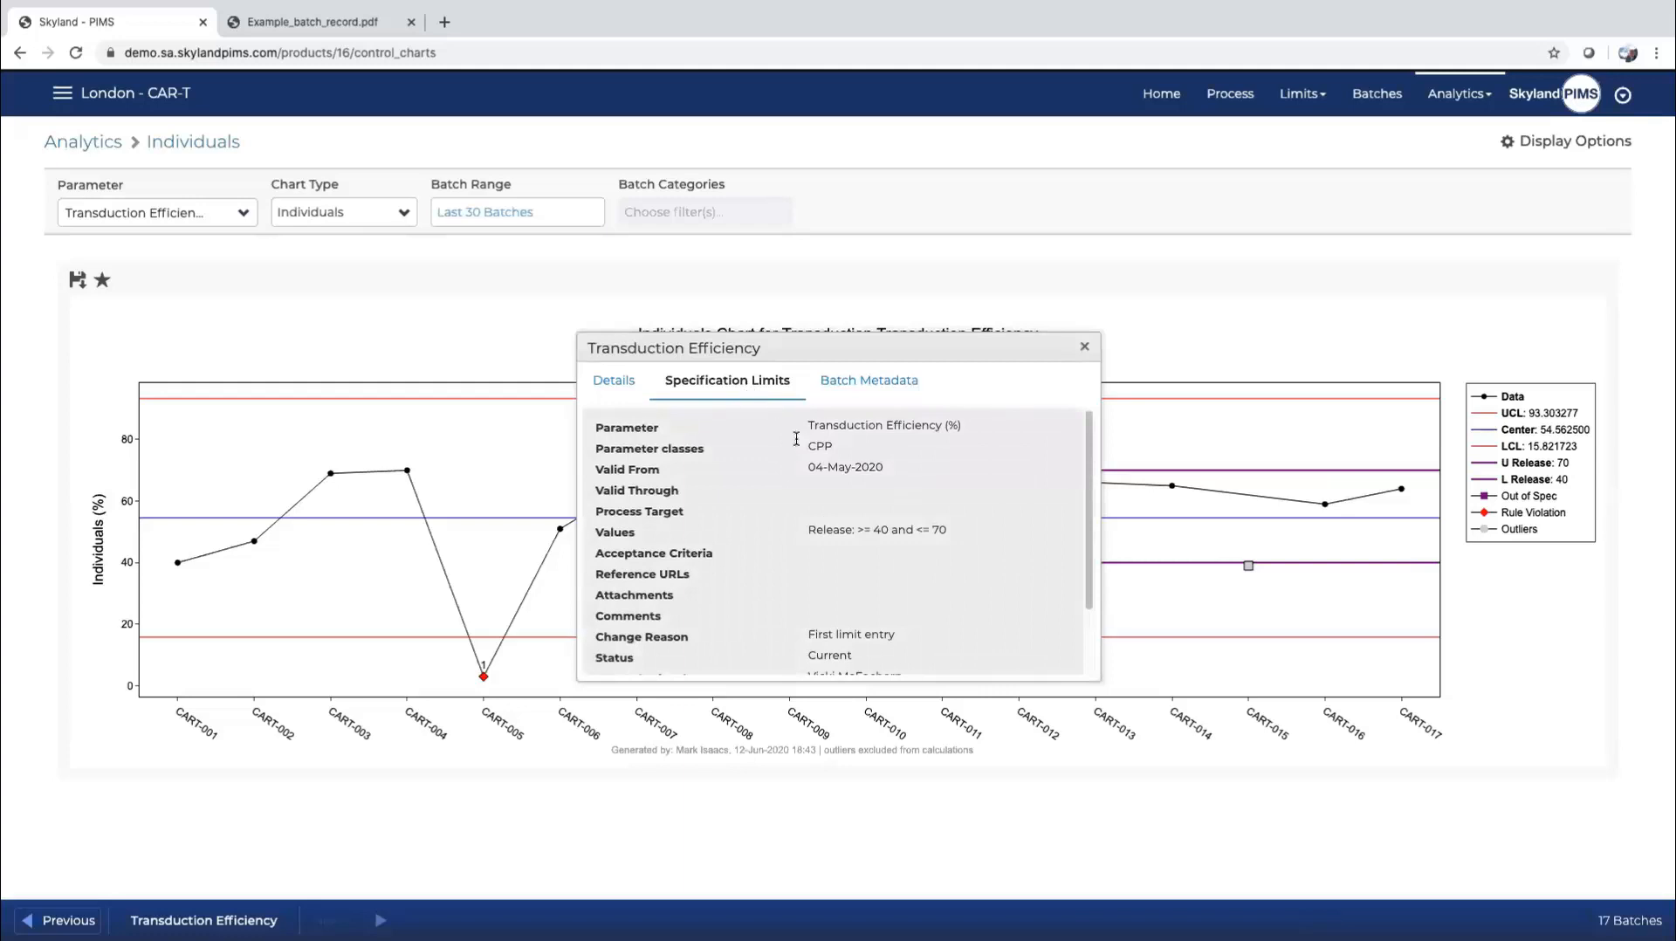
left_click(873, 384)
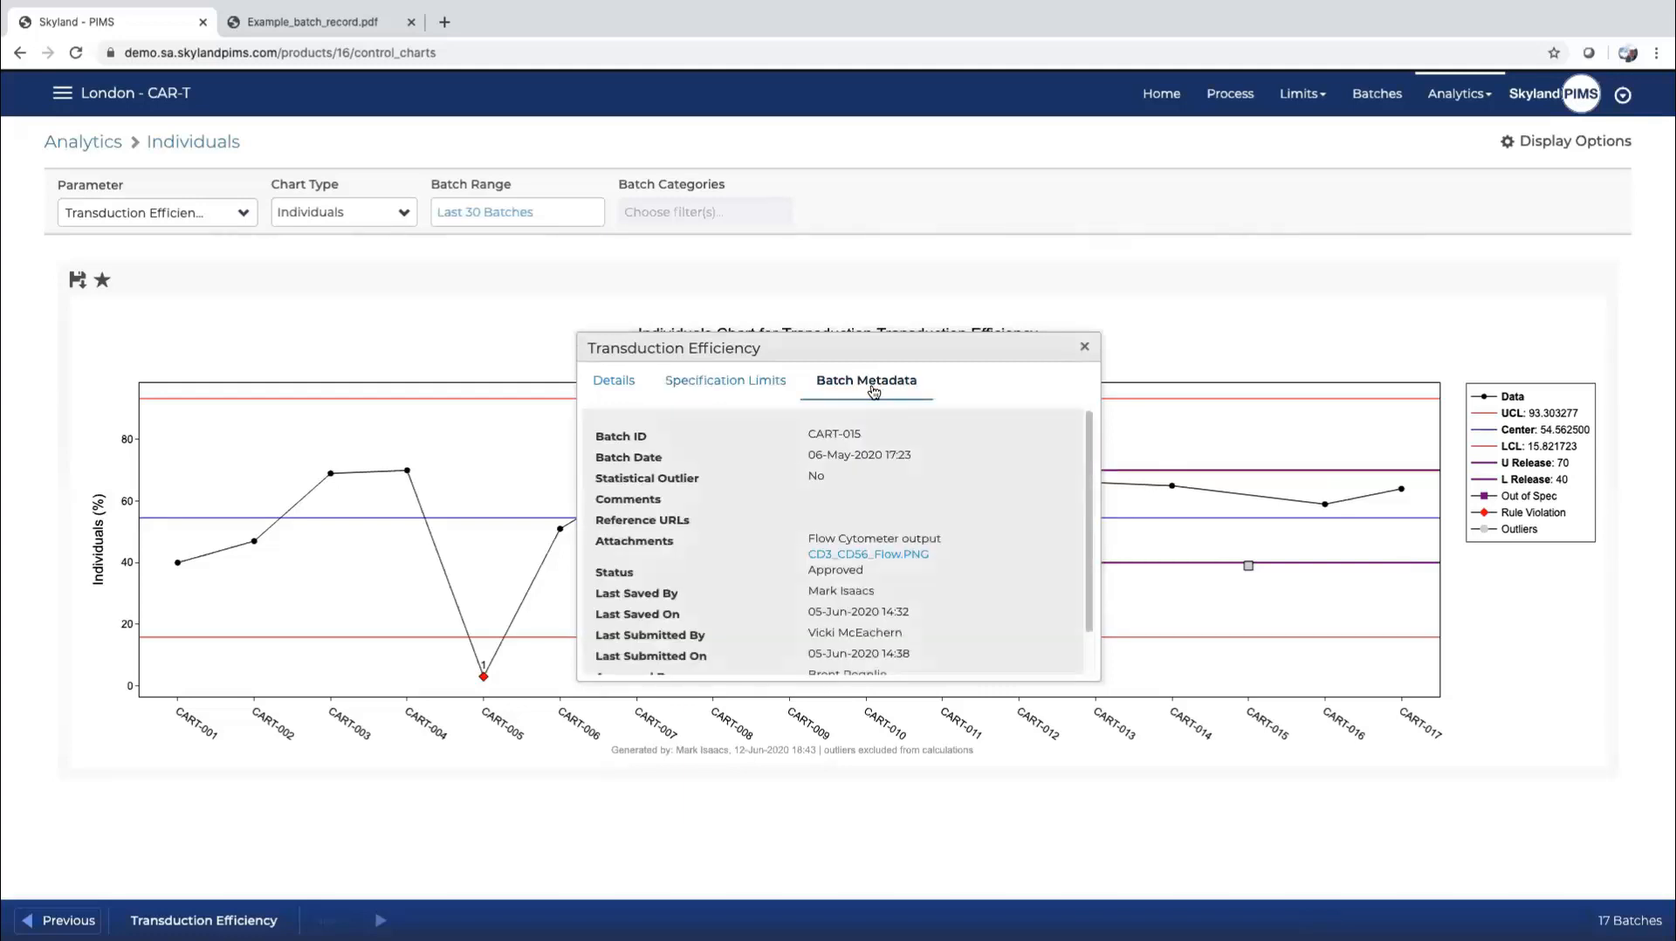
left_click(842, 556)
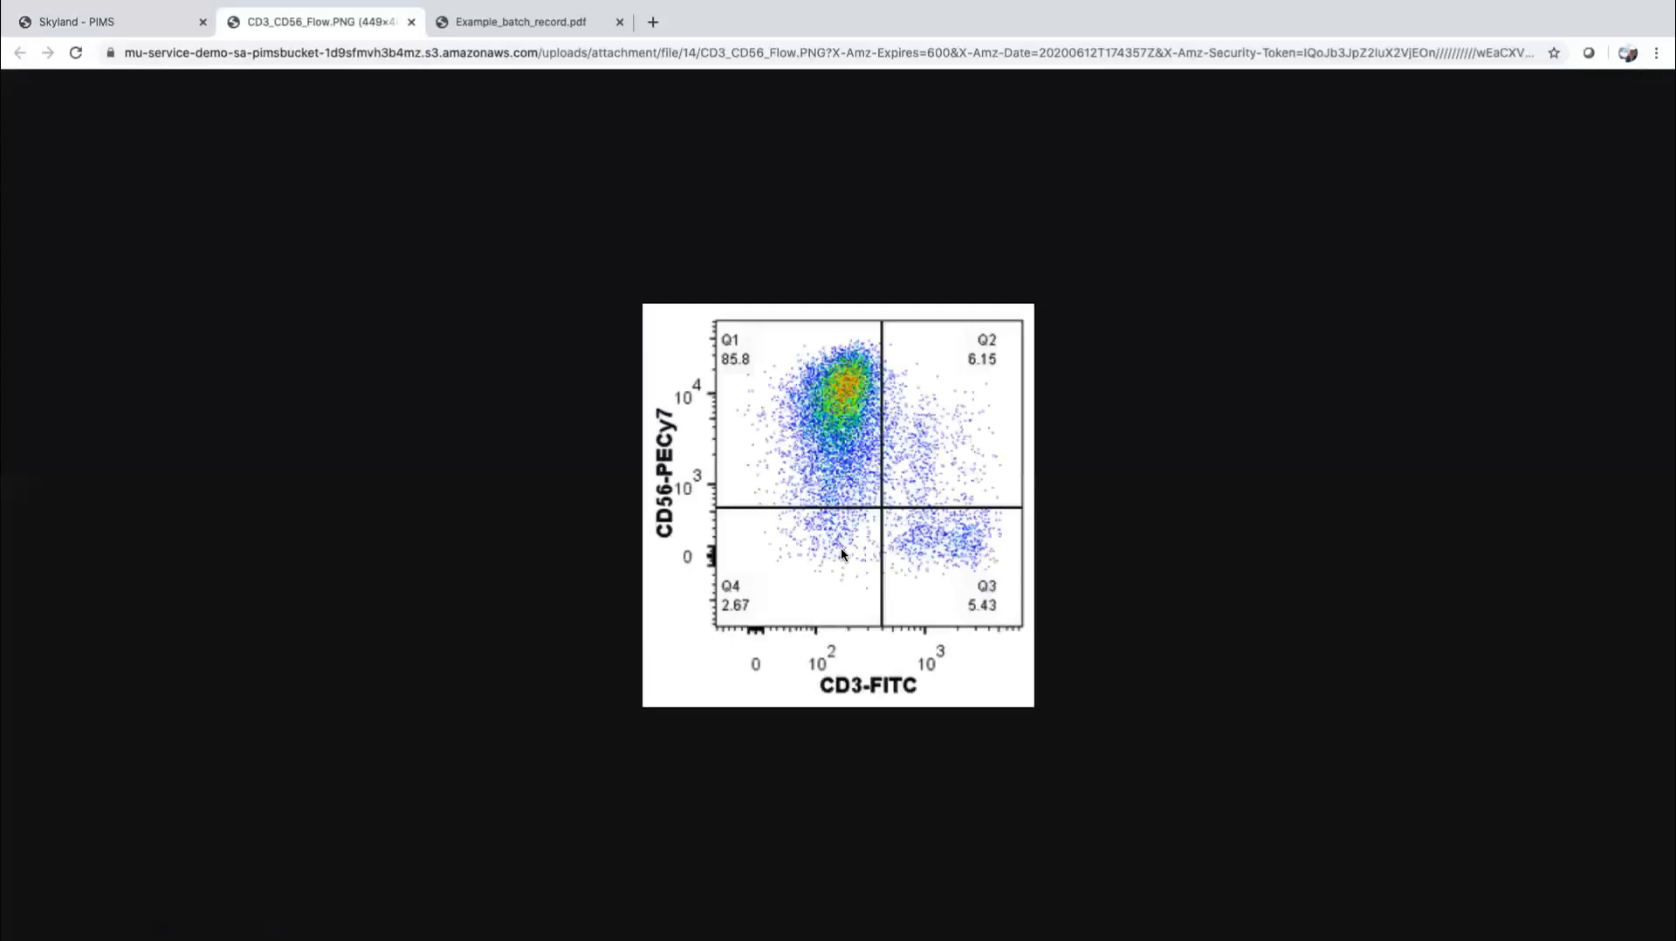
left_click(145, 22)
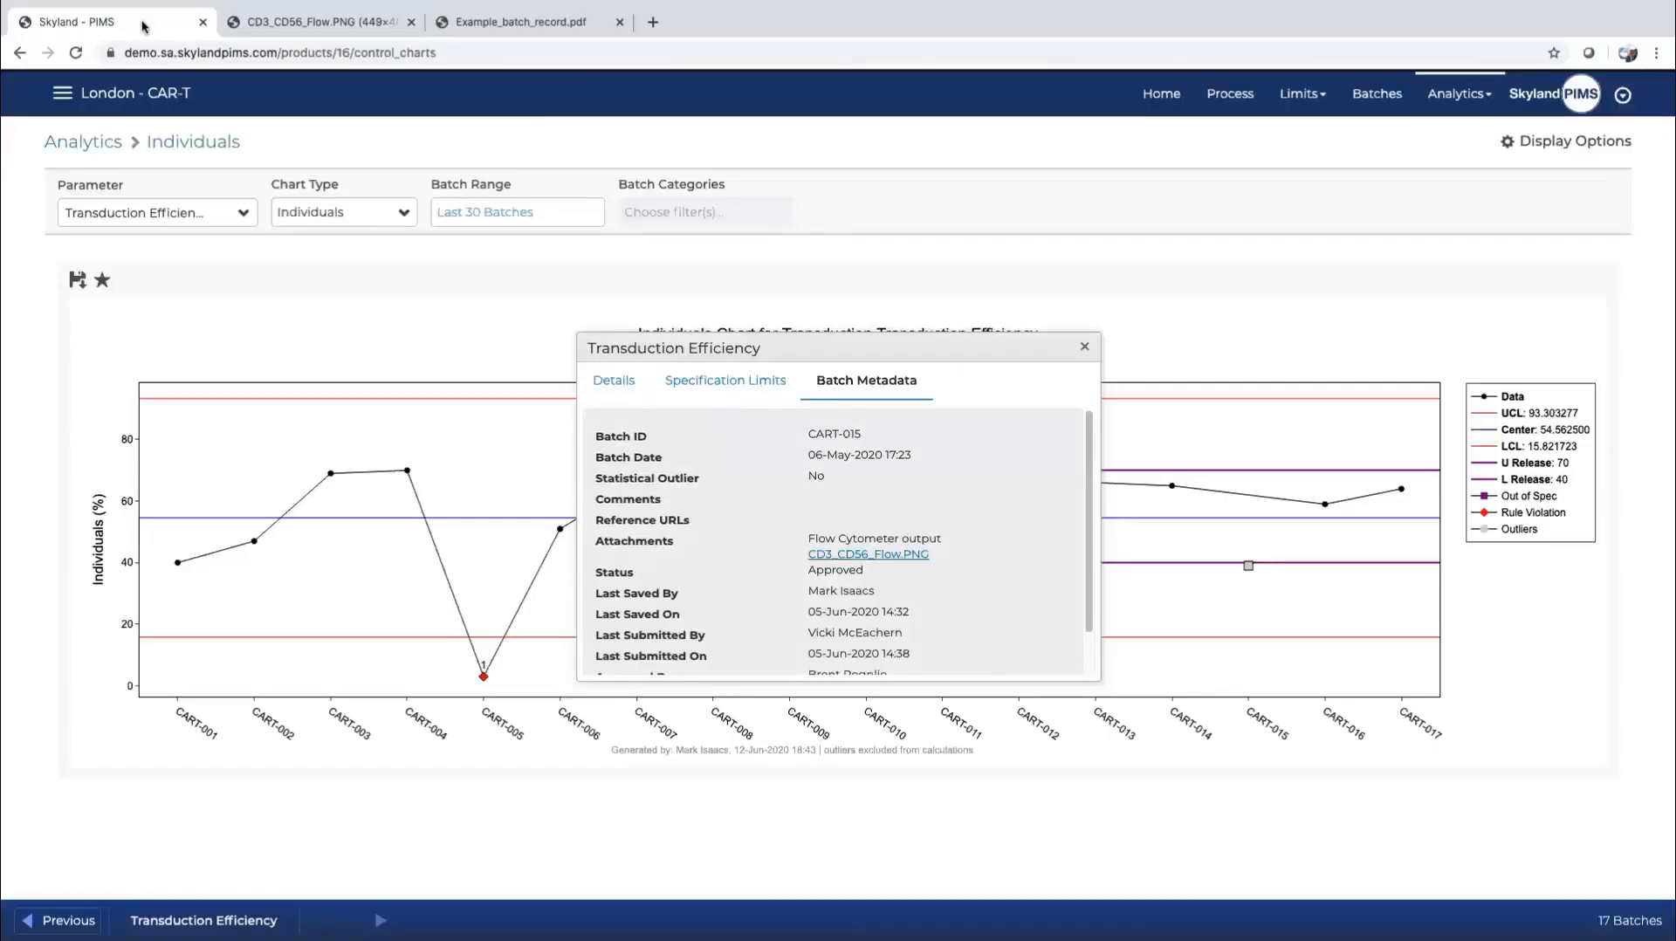
left_click(1084, 347)
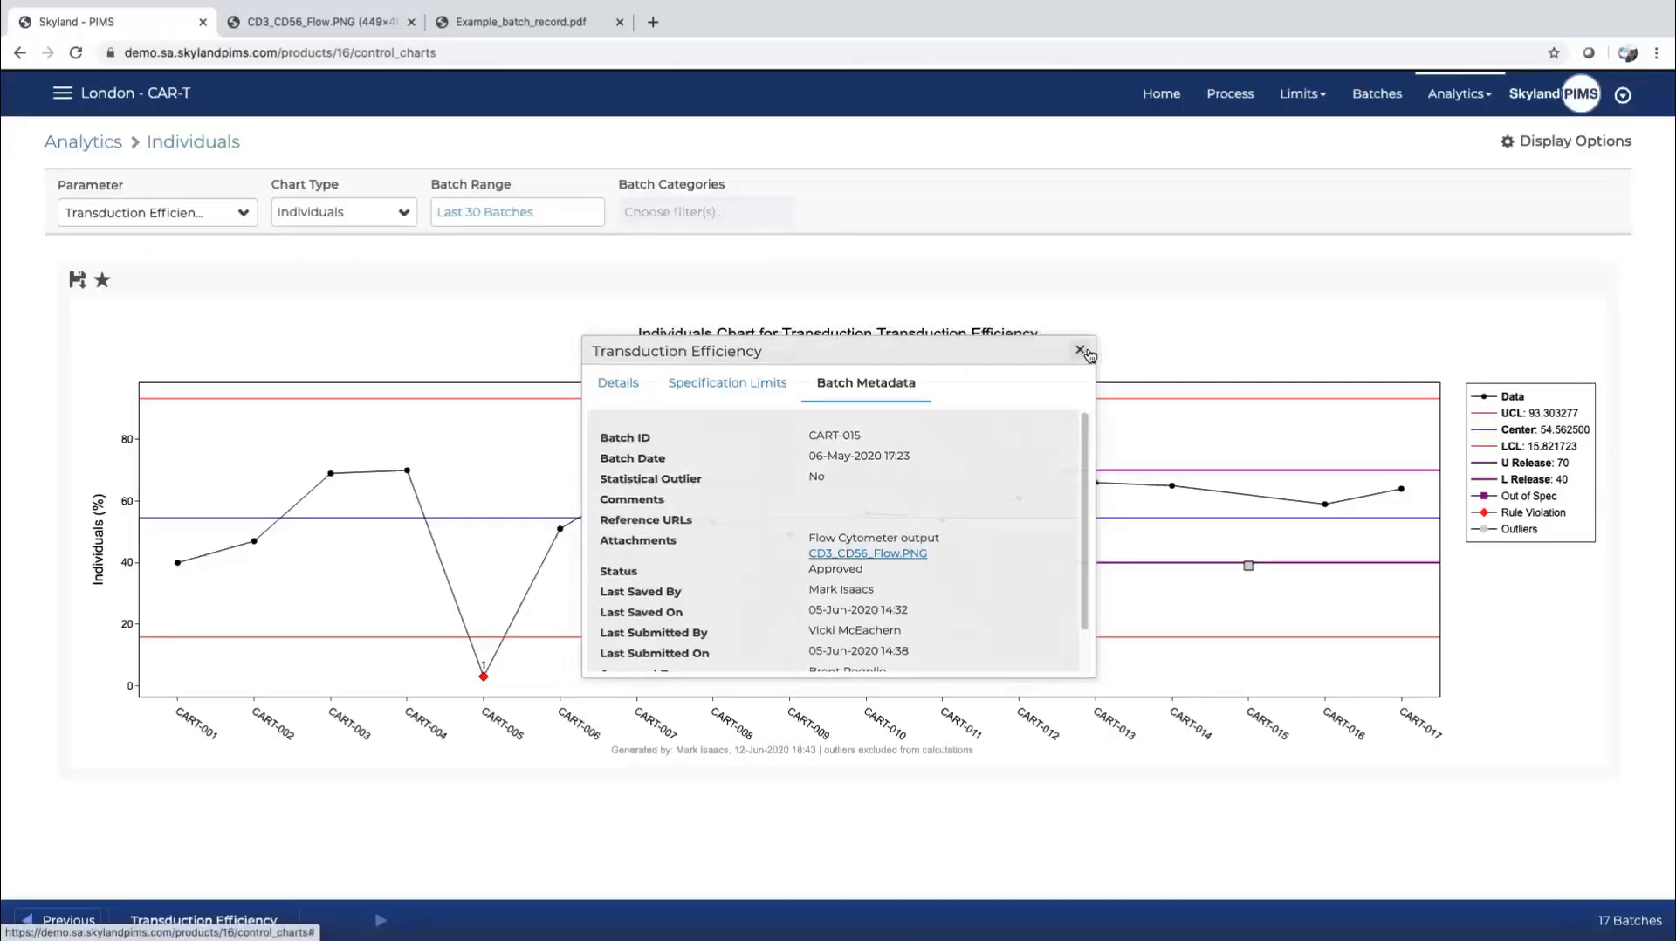
Step: View the chart export options without downloading, and look over the list of sites and products before closing it
left_click(76, 280)
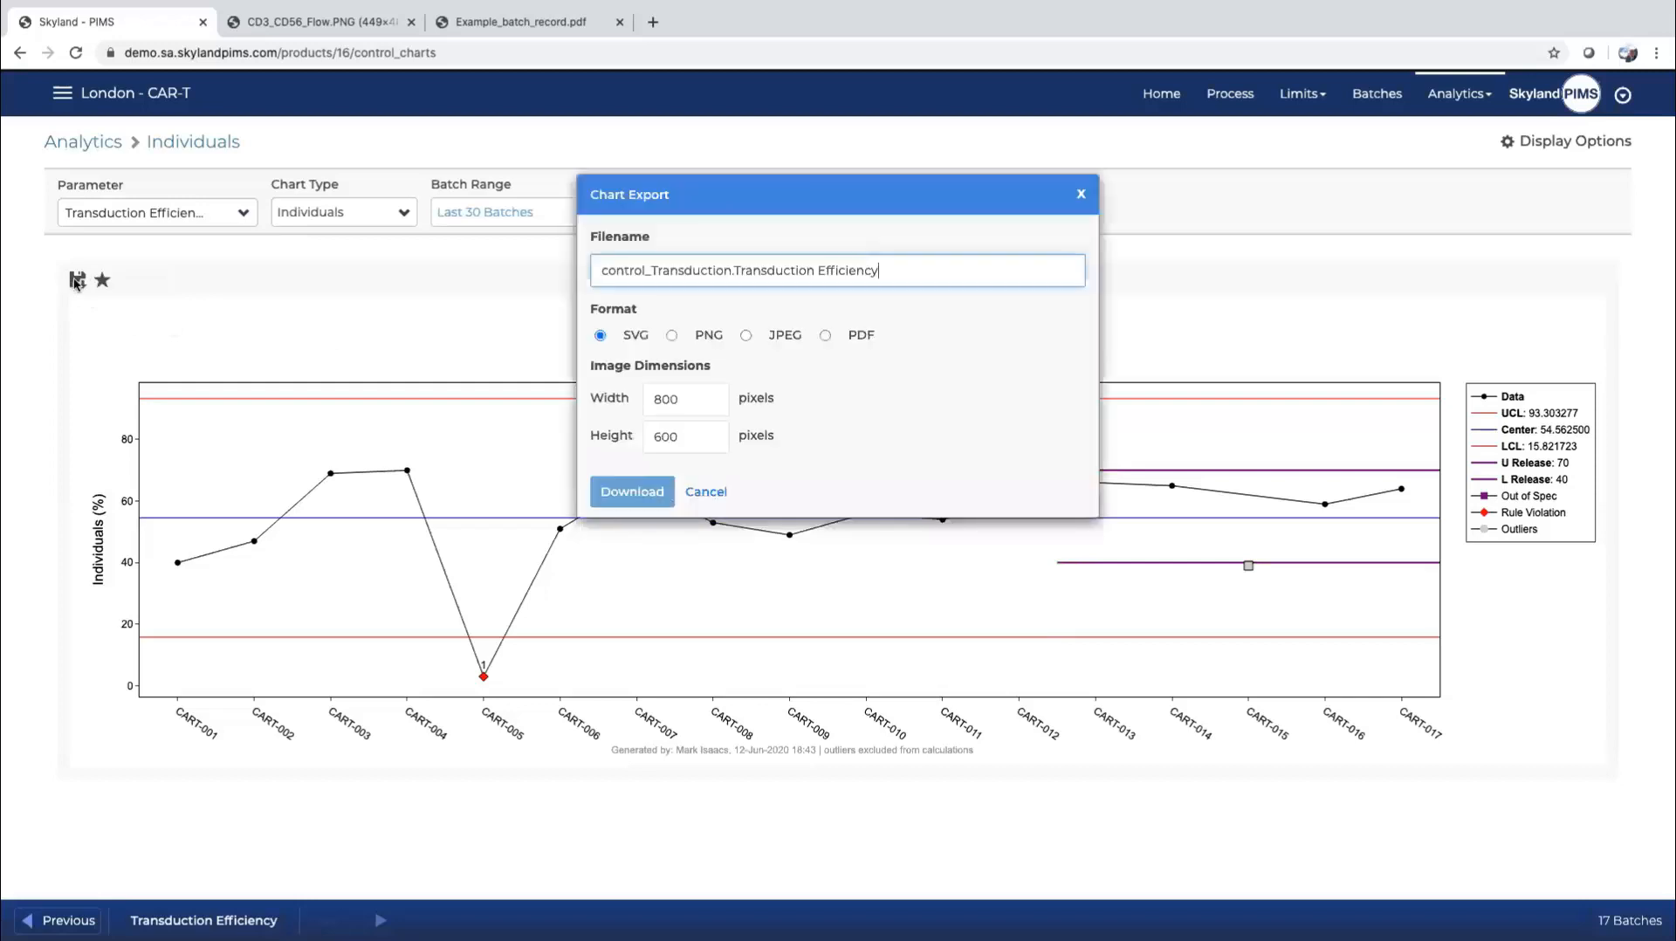
left_click(704, 493)
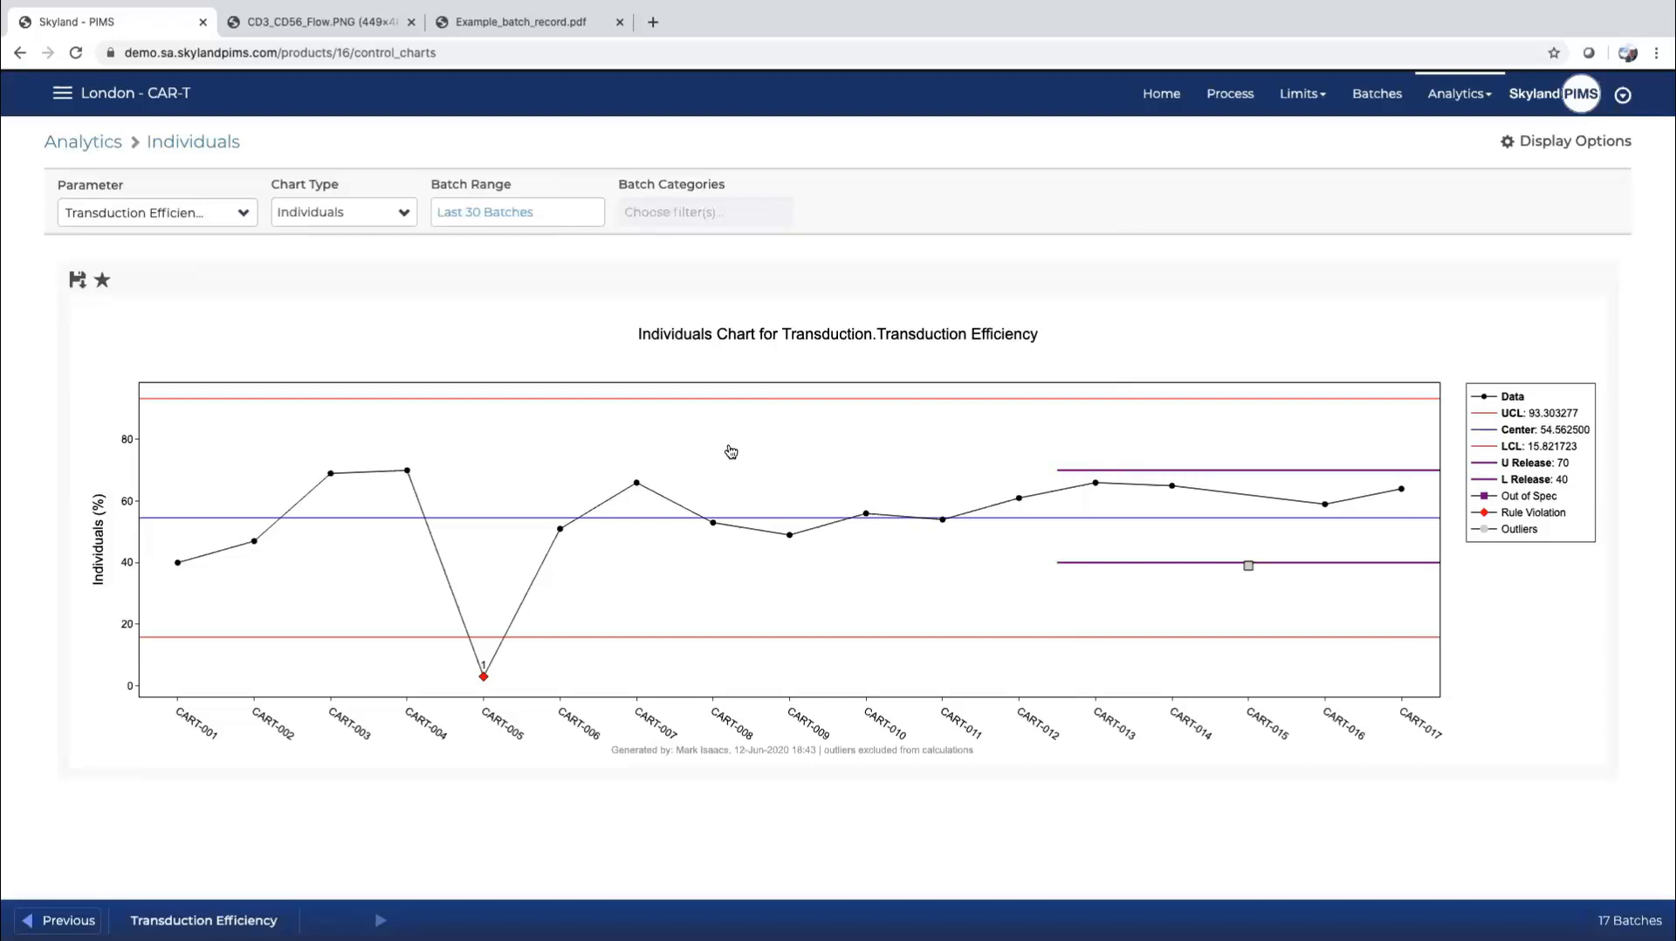
left_click(62, 94)
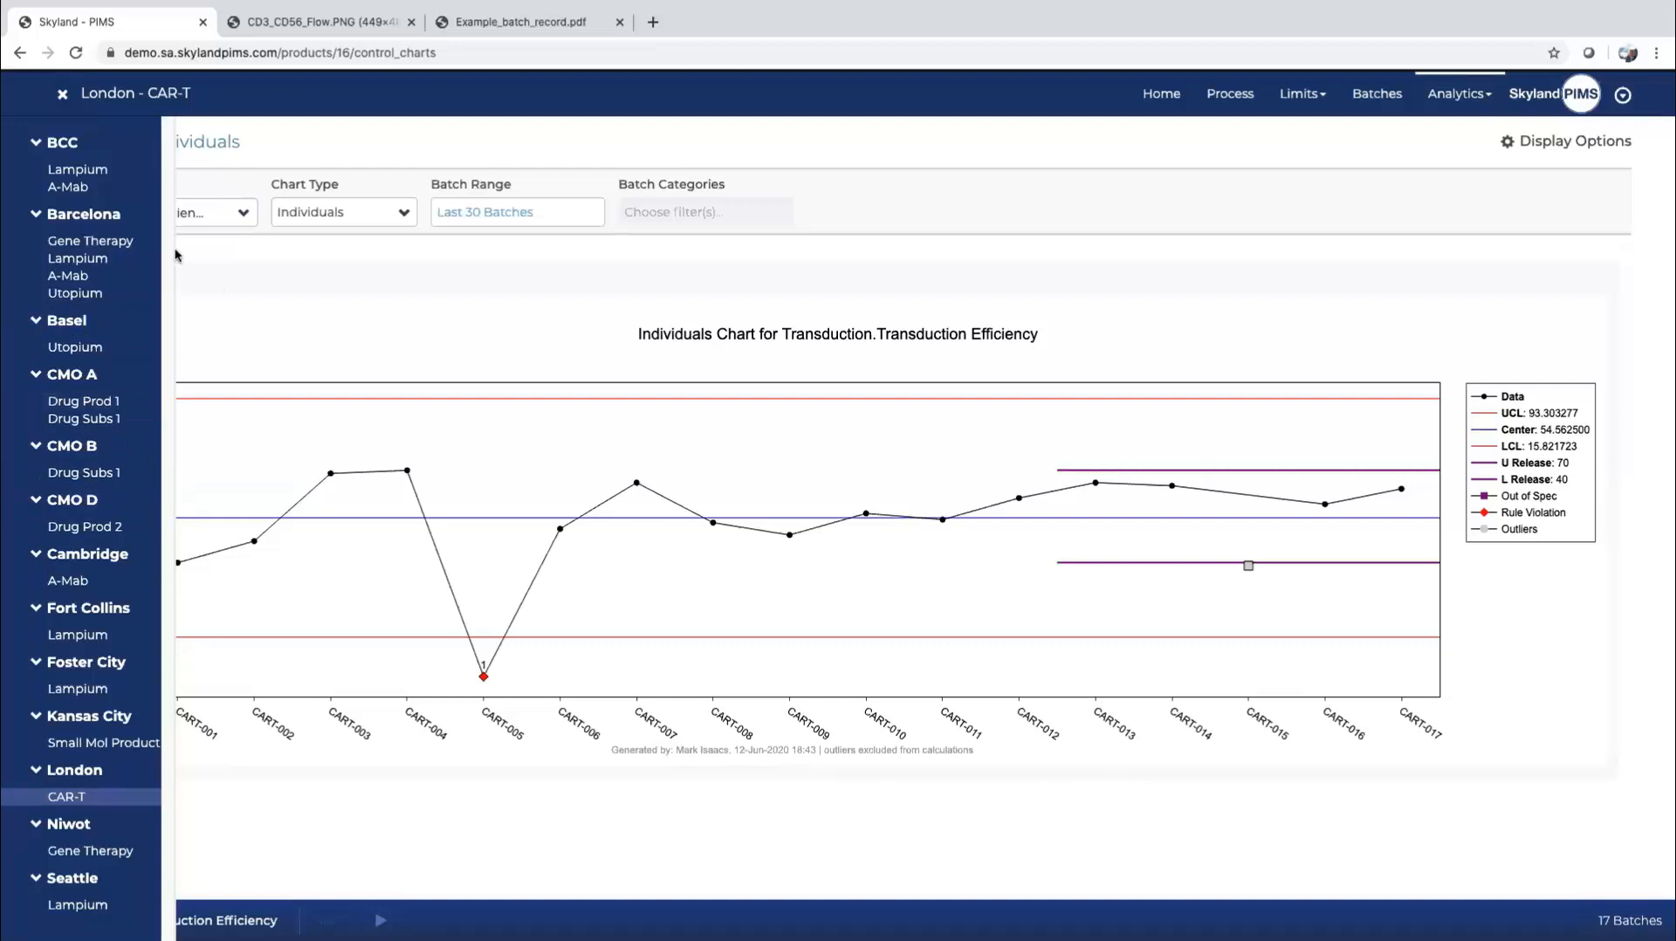
left_click(62, 94)
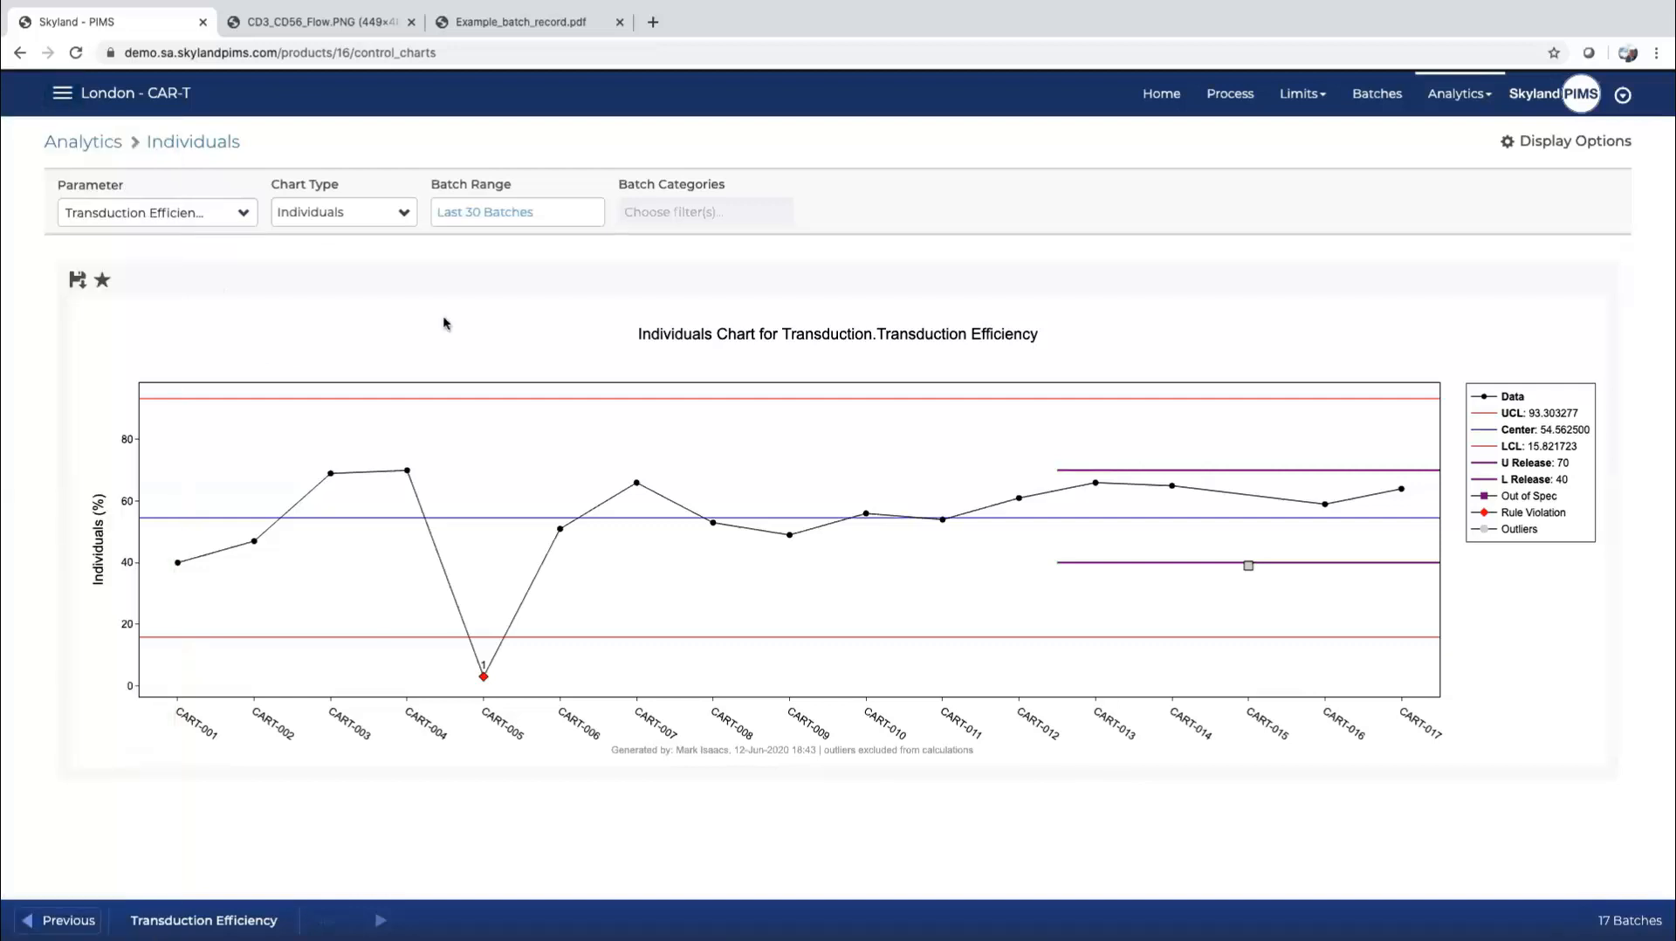